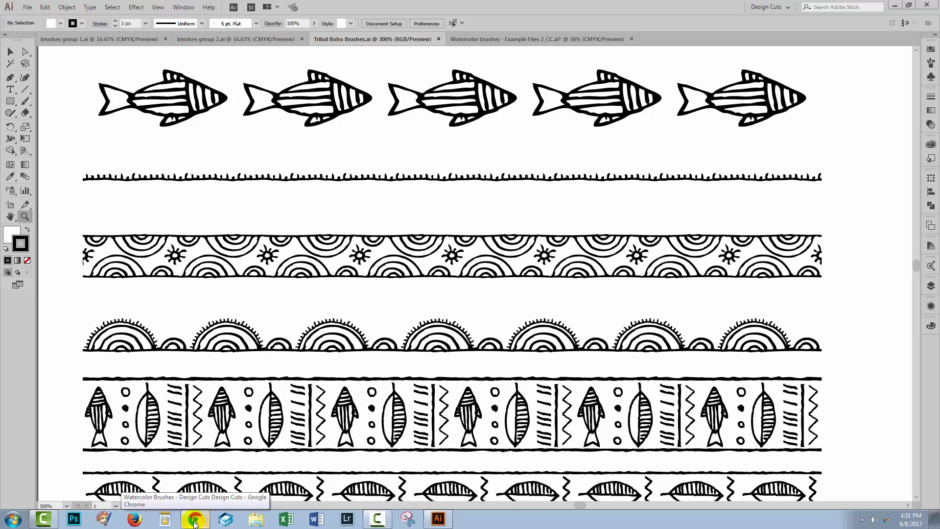
Switch to Chrome and view the product pages for Watercolor Brushes, 50 Boho Tribal Gypsy Brushes and Hipsta Borders.
{"action": "left_click", "coordinate": [195, 520]}
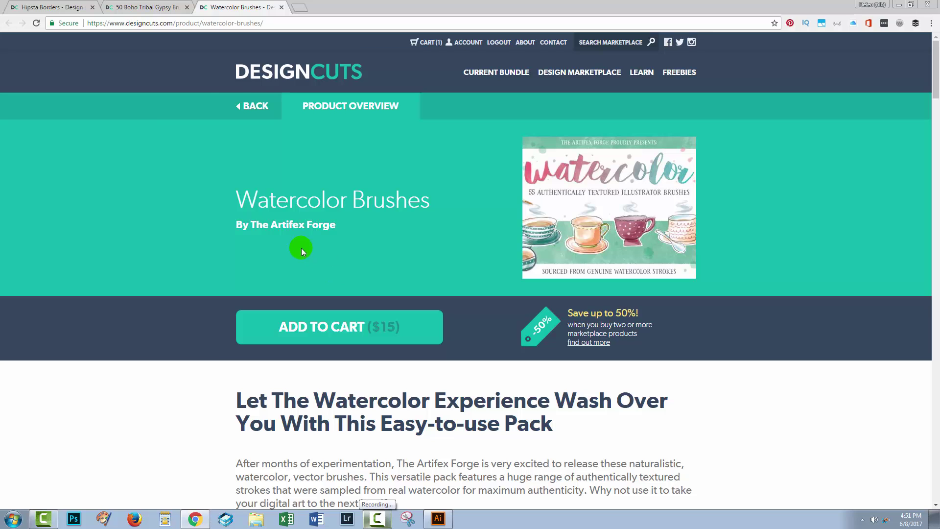
{"action": "left_click", "coordinate": [148, 7]}
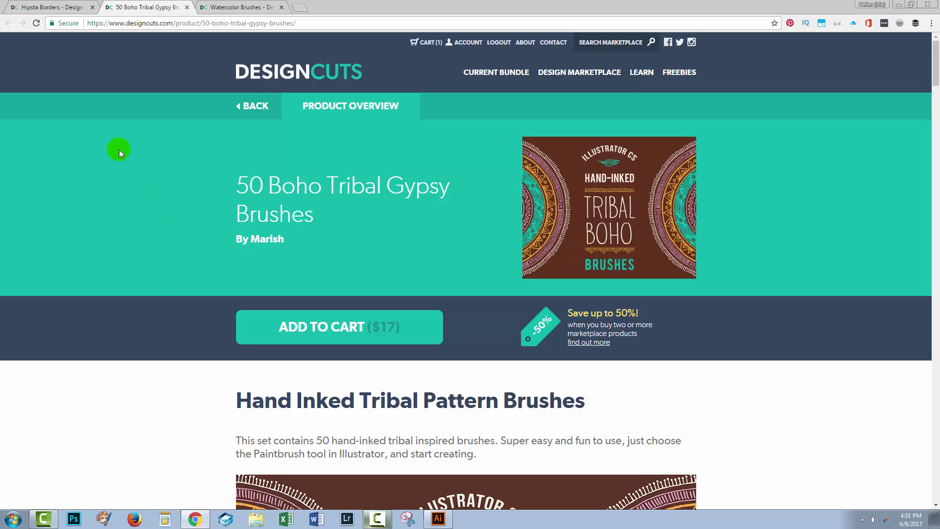
{"action": "left_click", "coordinate": [53, 8]}
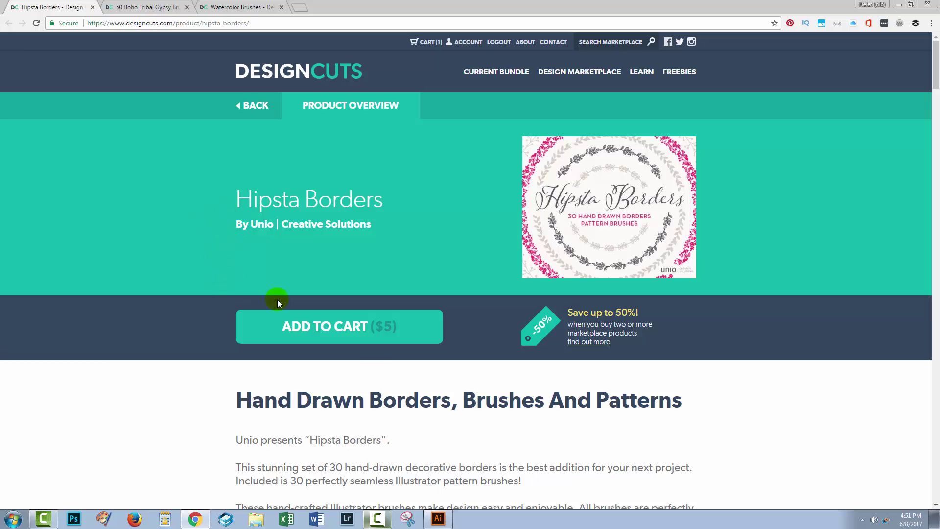
Return to Illustrator, view the whole Tribal Boho Brushes artboard, and examine the brushes stored in brushes group 2.ai and brushes group 1.ai.
{"action": "left_click", "coordinate": [438, 518]}
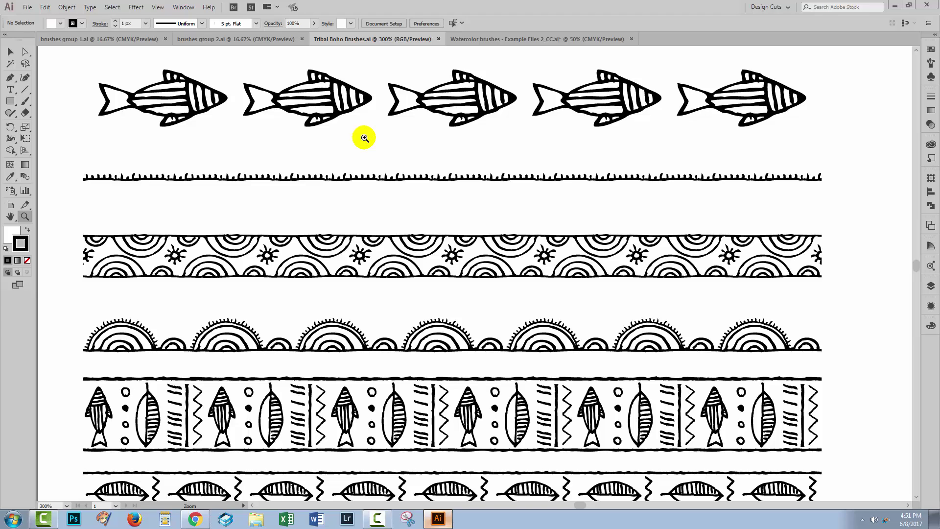
{"action": "key", "text": "ctrl+0"}
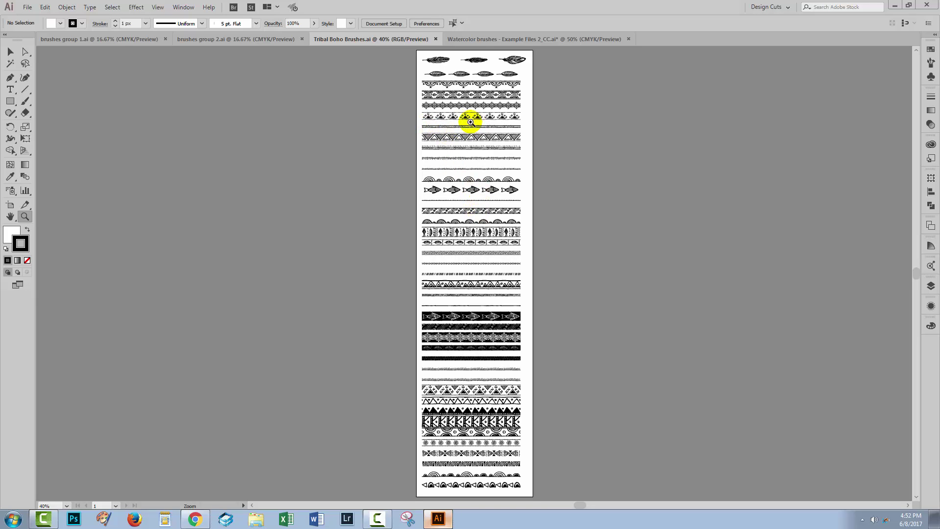
{"action": "left_click", "coordinate": [219, 39]}
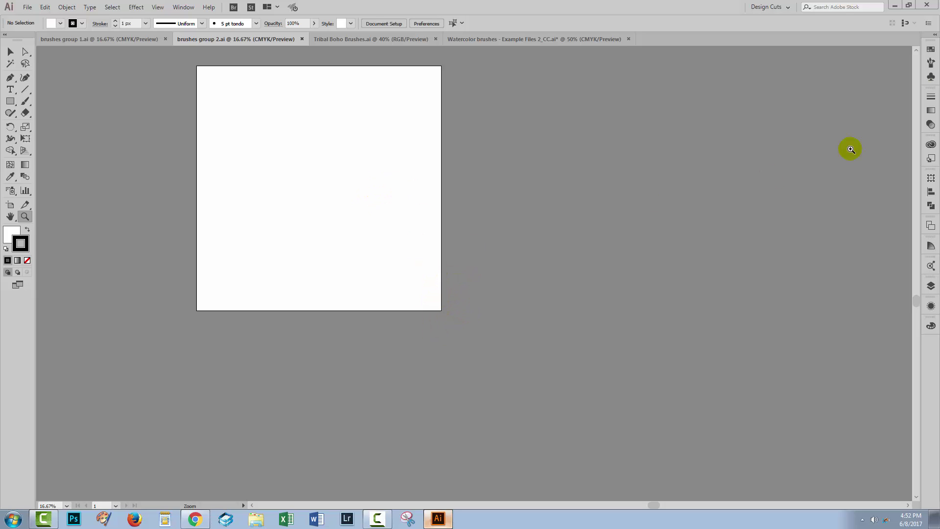
{"action": "left_click", "coordinate": [931, 64]}
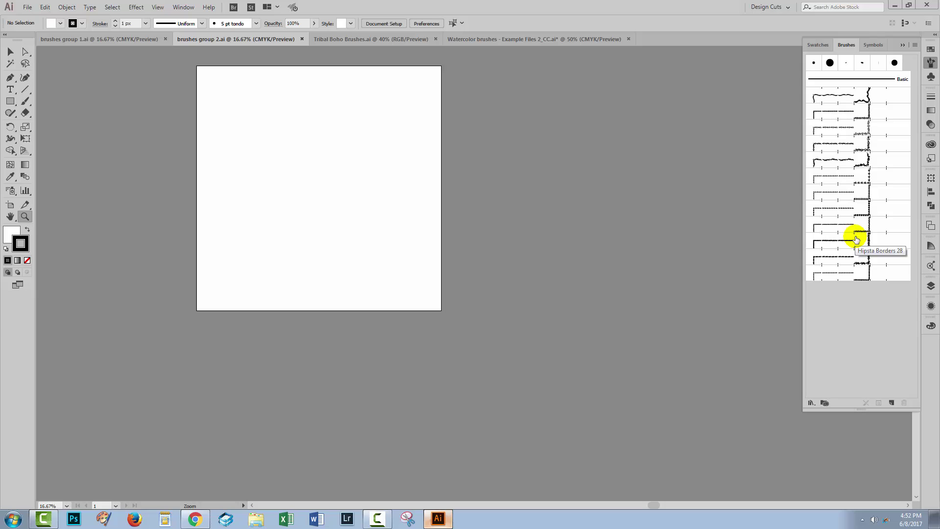
{"action": "left_click", "coordinate": [84, 40]}
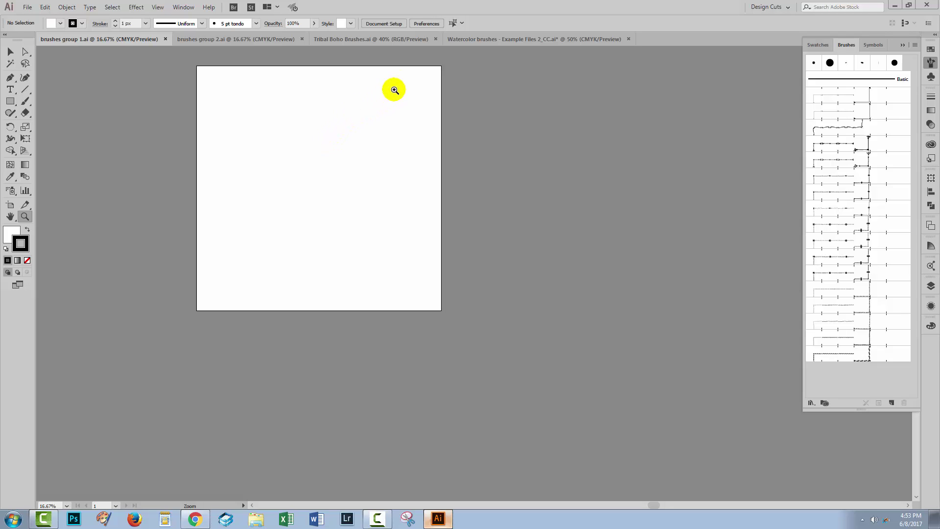
In the Watercolor brushes example document, preview each of the two hidden Example layers and hide it again.
{"action": "left_click", "coordinate": [534, 40]}
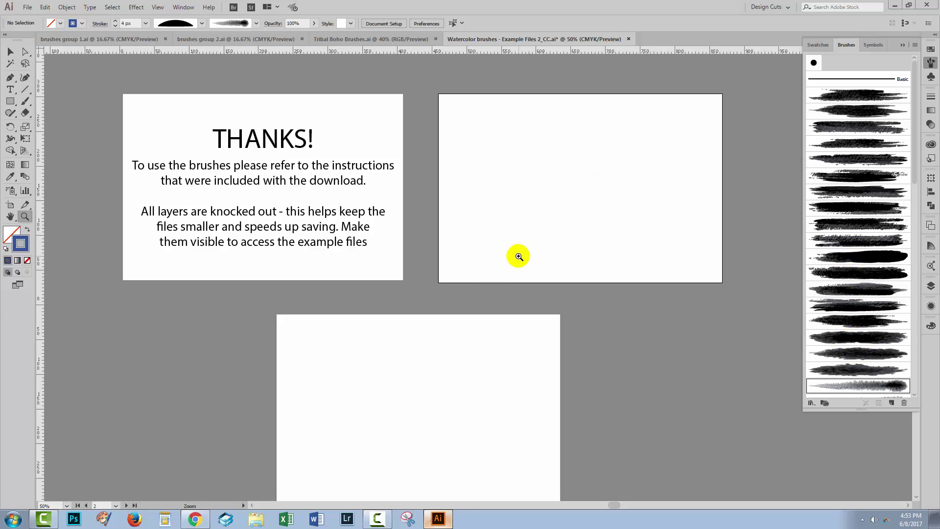
{"action": "left_click", "coordinate": [931, 286]}
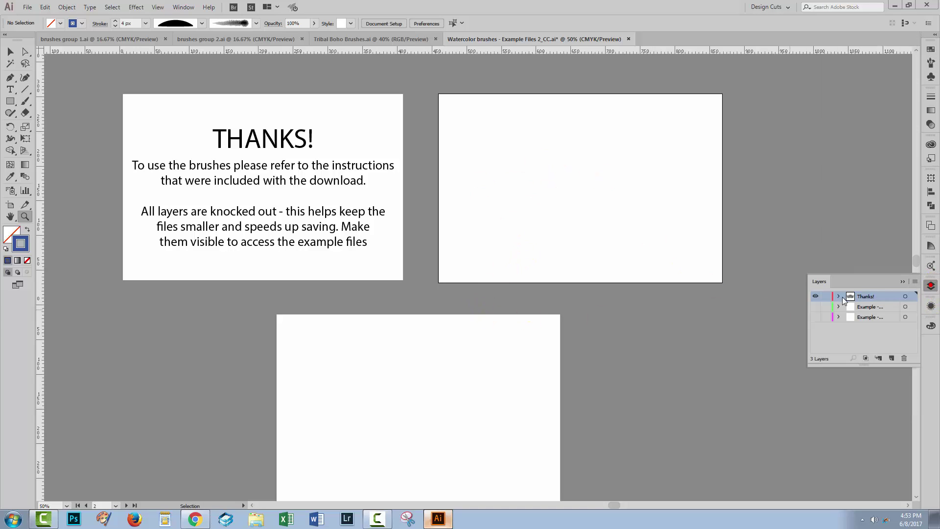
{"action": "left_click", "coordinate": [816, 307]}
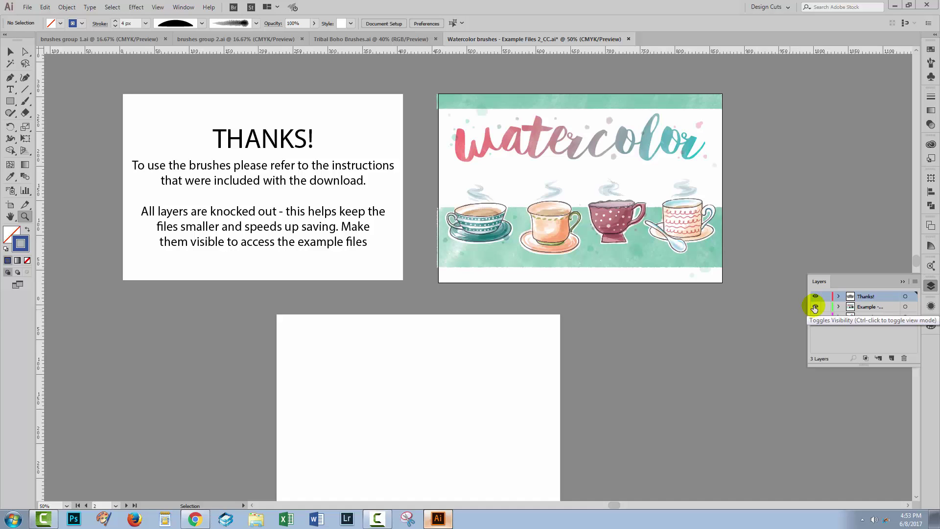
{"action": "left_click", "coordinate": [816, 307]}
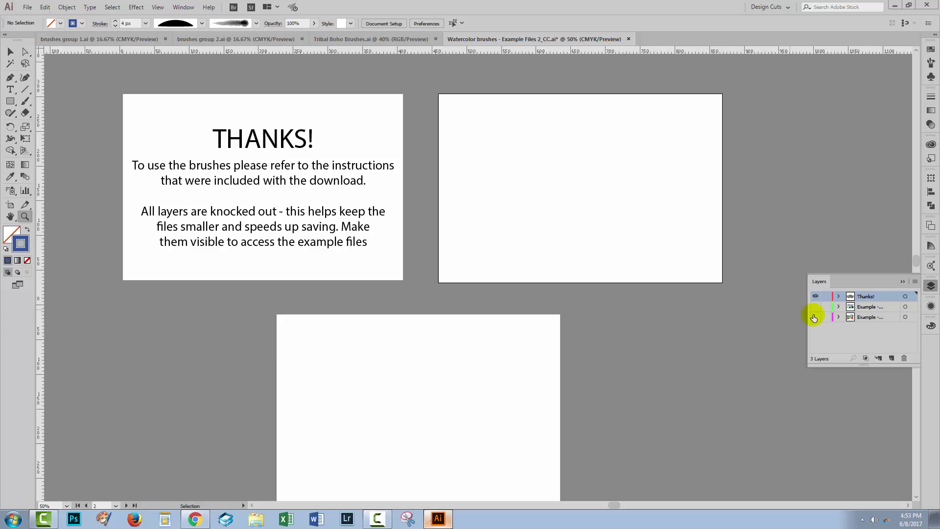
{"action": "left_click", "coordinate": [815, 317]}
{"action": "left_click", "coordinate": [815, 318]}
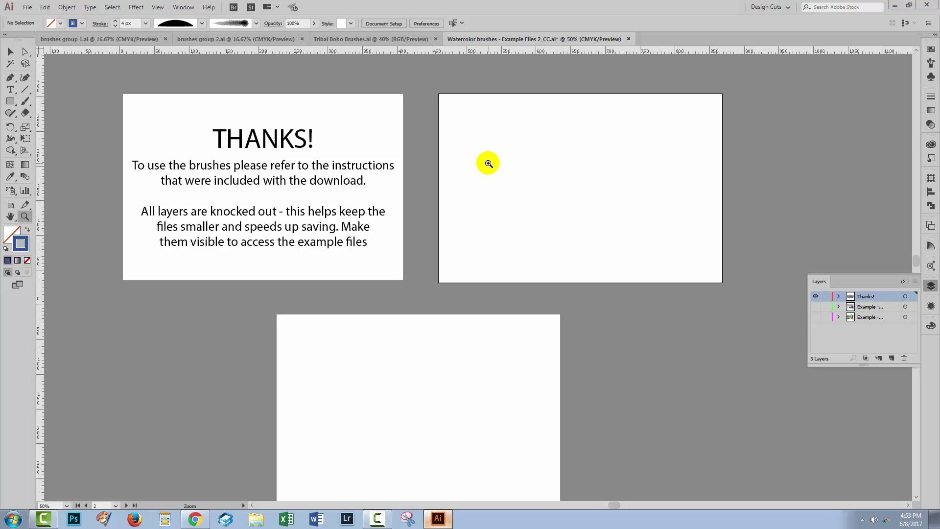
Review the document's watercolor brushes and add a new layer above the Thanks! layer.
{"action": "left_click", "coordinate": [931, 63]}
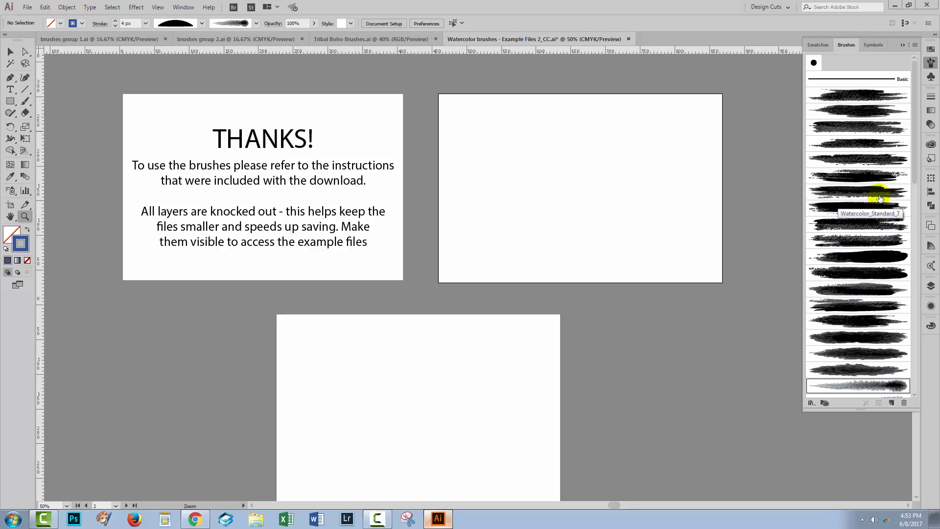
{"action": "left_click", "coordinate": [934, 289]}
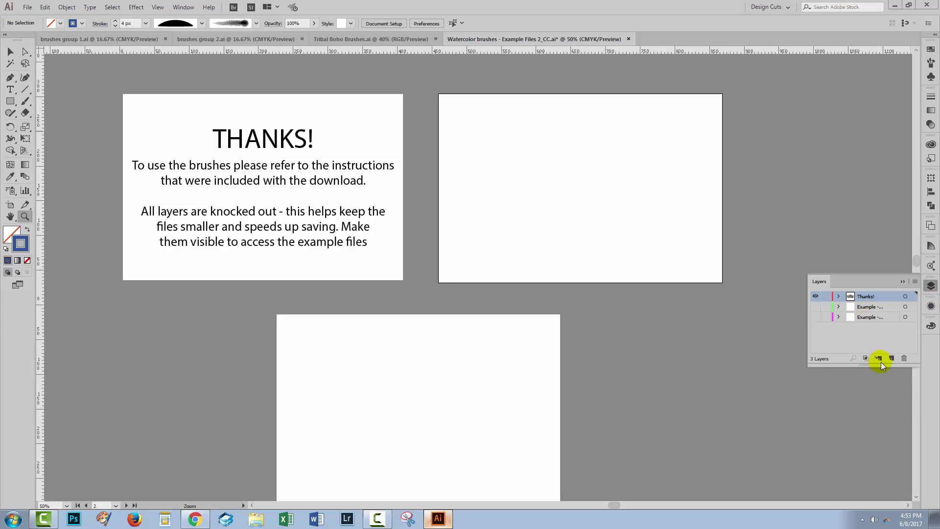
{"action": "left_click", "coordinate": [891, 358]}
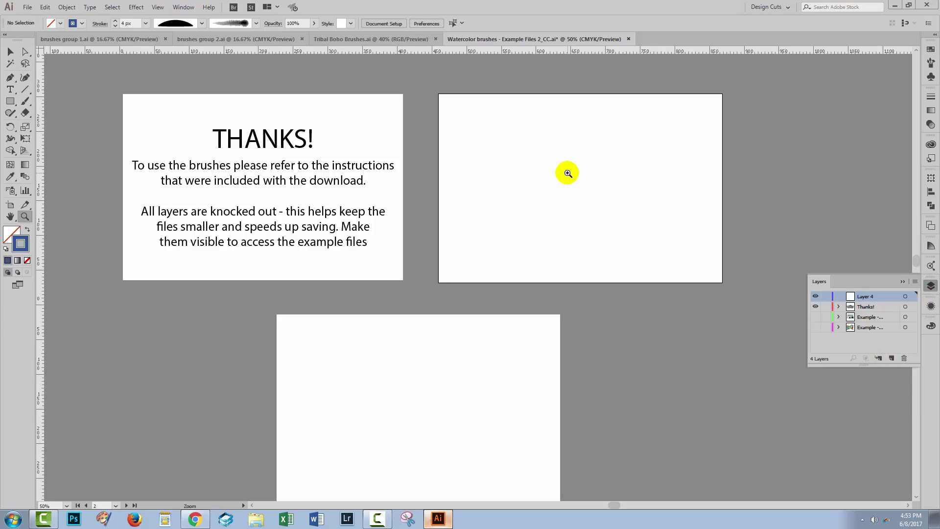
Paint a diagonal blue stroke across the blank upper artboard with the Paintbrush and a rough-edged watercolor brush.
{"action": "left_click", "coordinate": [23, 102]}
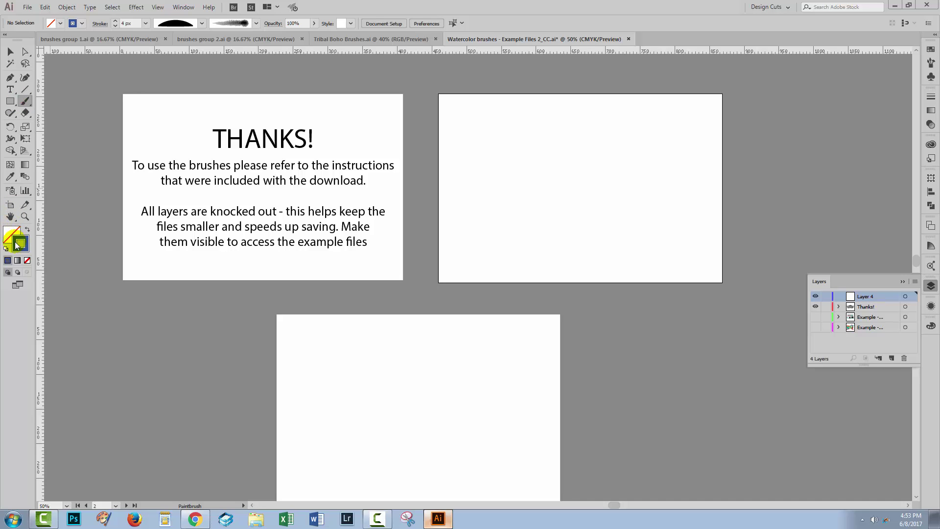
{"action": "left_click", "coordinate": [931, 63]}
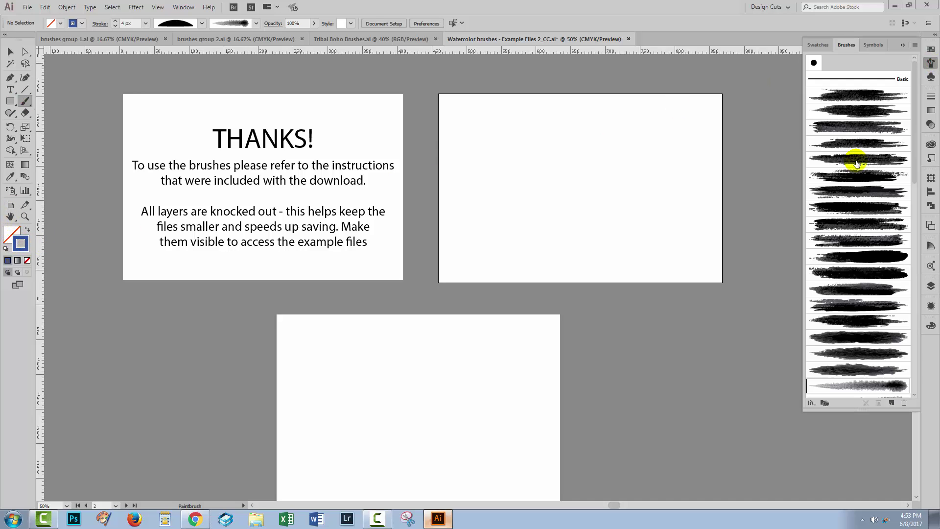
{"action": "left_click", "coordinate": [845, 240]}
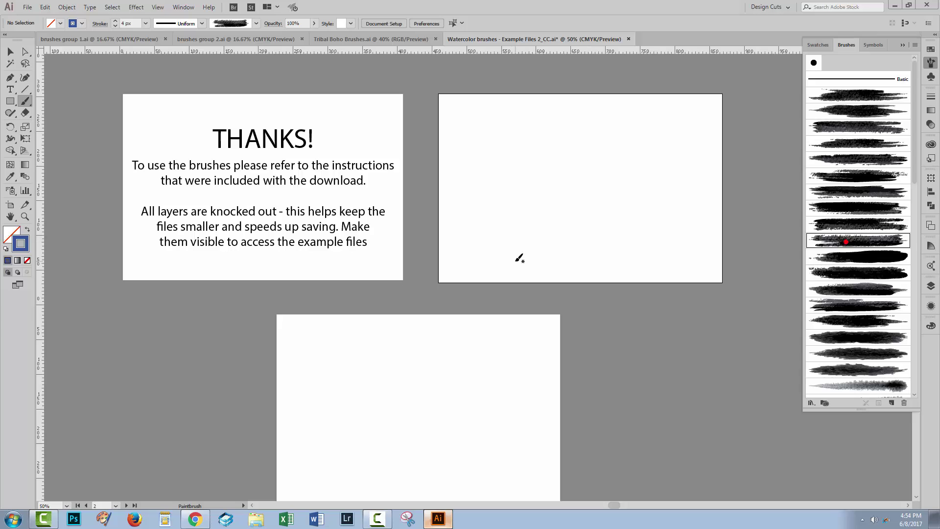
{"action": "mouse_move", "coordinate": [493, 247]}
{"action": "left_mouse_down"}
{"action": "mouse_move", "coordinate": [543, 191]}
{"action": "mouse_move", "coordinate": [630, 120]}
{"action": "left_mouse_up"}
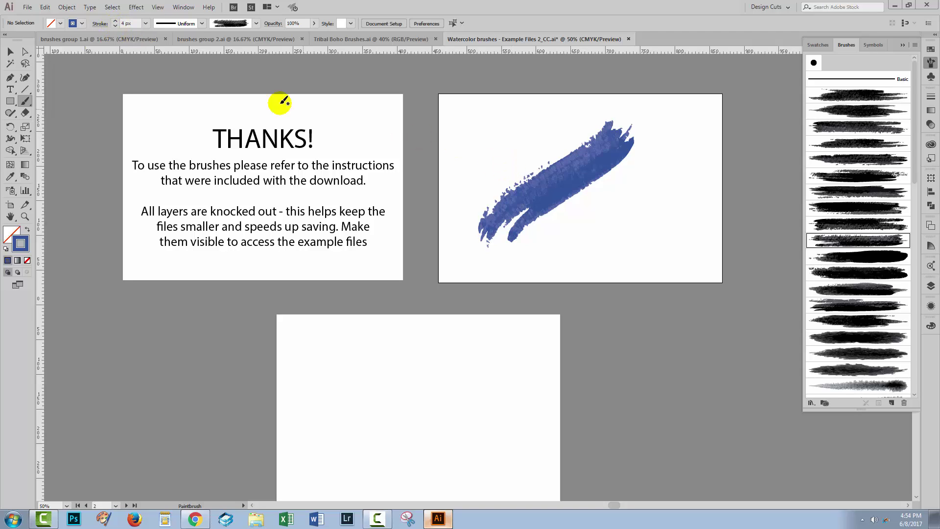
Reduce the stroke weight to 2 px and paint a shorter diagonal stroke below the first one.
{"action": "left_click", "coordinate": [115, 25]}
{"action": "left_click", "coordinate": [115, 25]}
{"action": "mouse_move", "coordinate": [542, 260]}
{"action": "left_mouse_down"}
{"action": "mouse_move", "coordinate": [576, 230]}
{"action": "mouse_move", "coordinate": [654, 188]}
{"action": "left_mouse_up"}
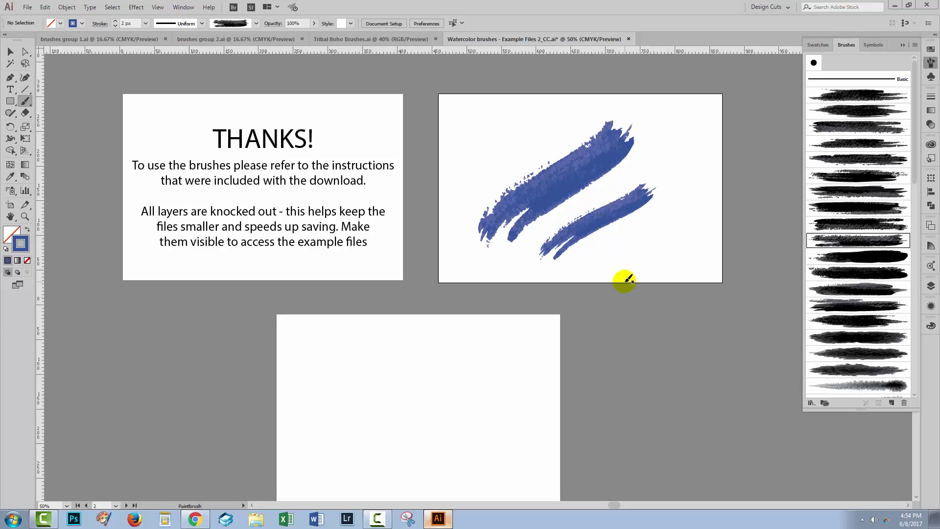
Examine the brushes stored in Tribal Boho Brushes.ai, brushes group 2.ai and brushes group 1.ai, enlarging the brush list.
{"action": "left_click", "coordinate": [362, 39]}
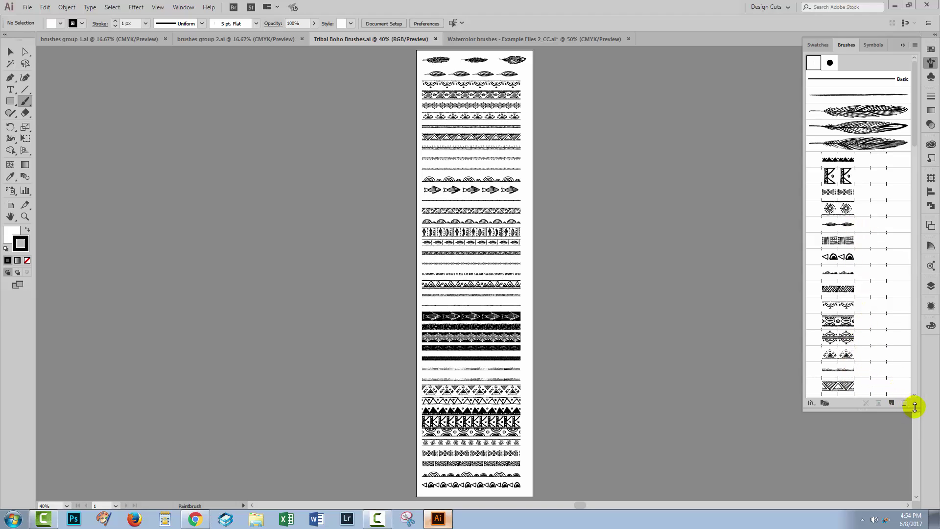
{"action": "left_click_drag", "start_coordinate": [915, 407], "coordinate": [915, 431]}
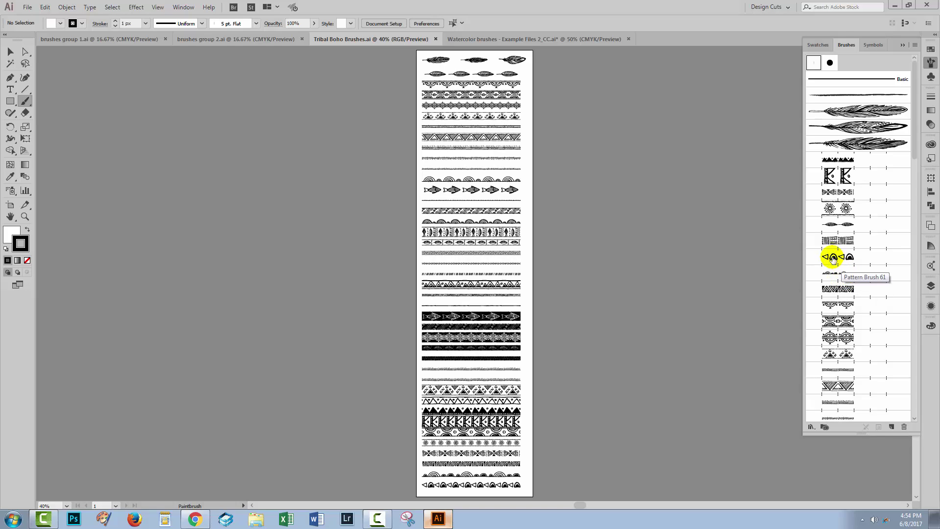
{"action": "left_click", "coordinate": [203, 40]}
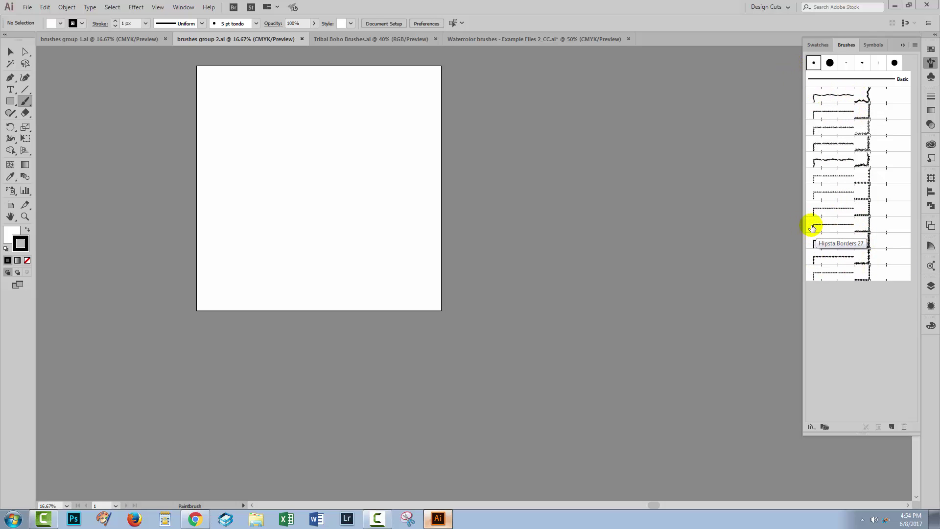
{"action": "left_click", "coordinate": [100, 39]}
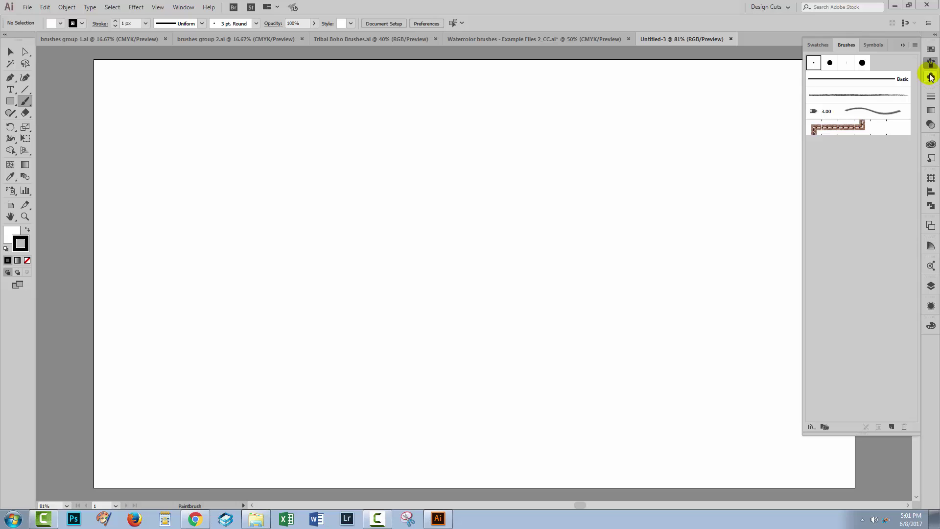
Load Tribal Boho Brushes.ai from the Design-Cuts-Organised-Resources\Brushes\AI folder as a brush library in the blank document.
{"action": "left_click", "coordinate": [916, 45]}
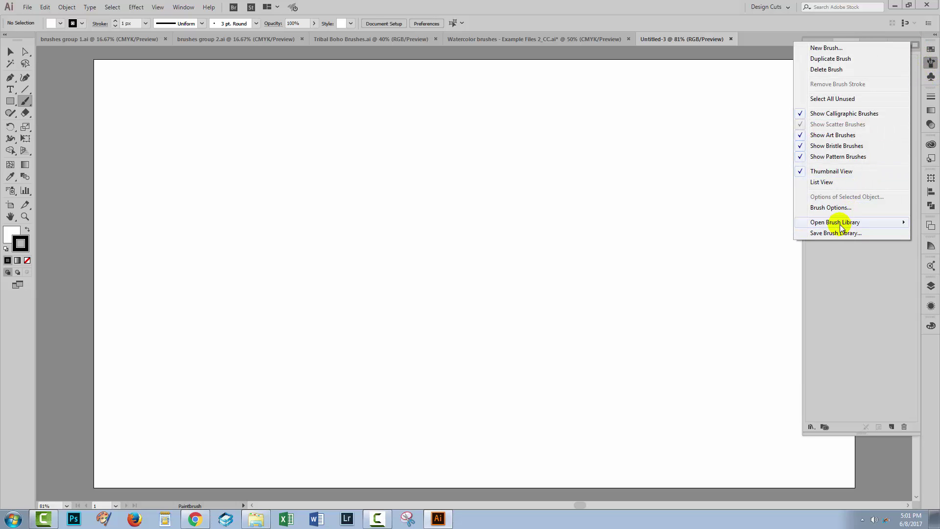
{"action": "mouse_move", "coordinate": [842, 223]}
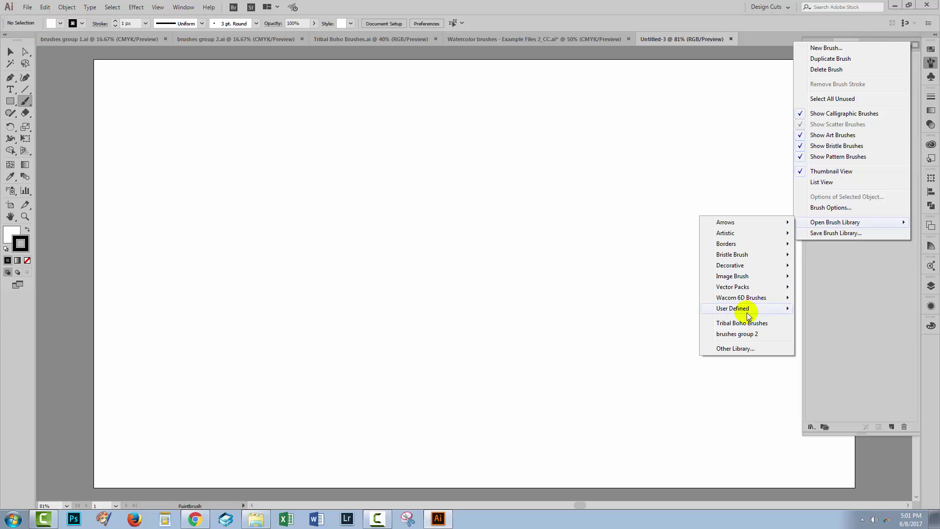
{"action": "left_click", "coordinate": [739, 351]}
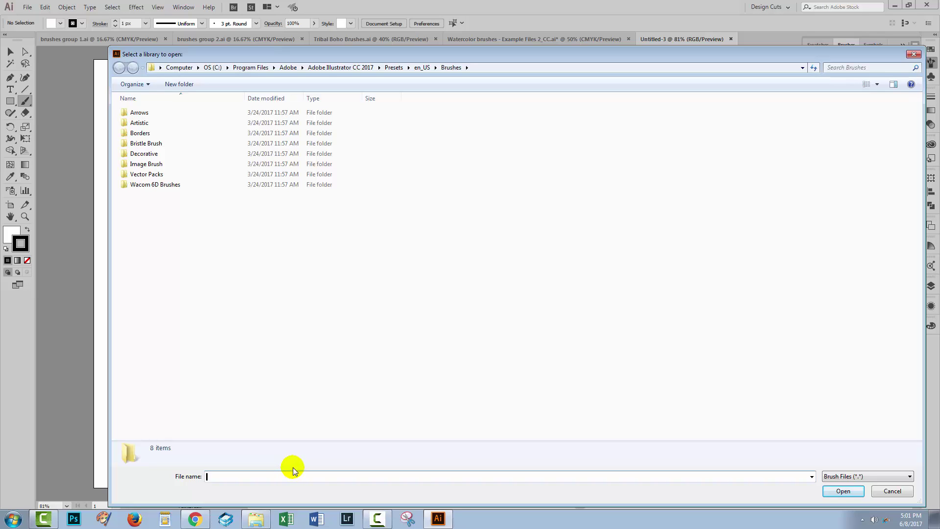
{"action": "type", "text": "C:\\Users\\Helen\\Documents\\aa images\\Design Cuts\\Design-Cuts-Organised-Resources\\Brushes\\AI"}
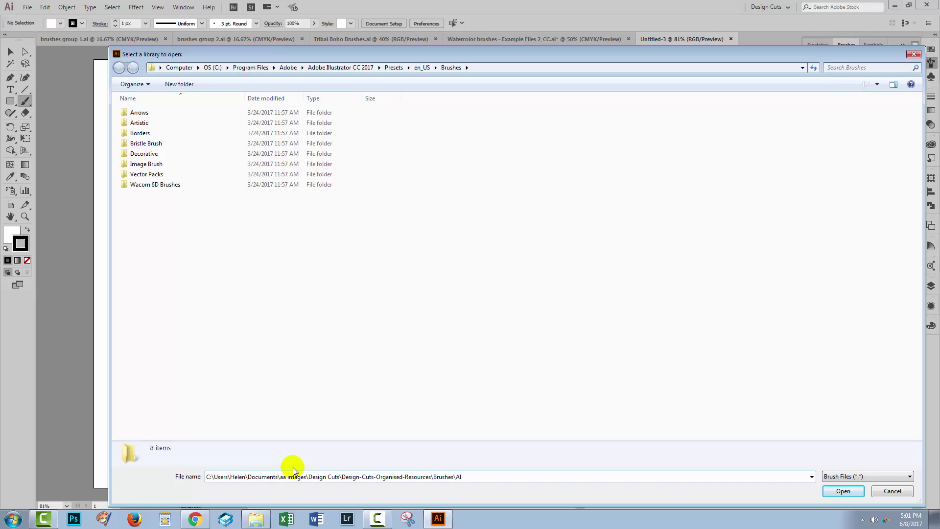
{"action": "key", "text": "Return"}
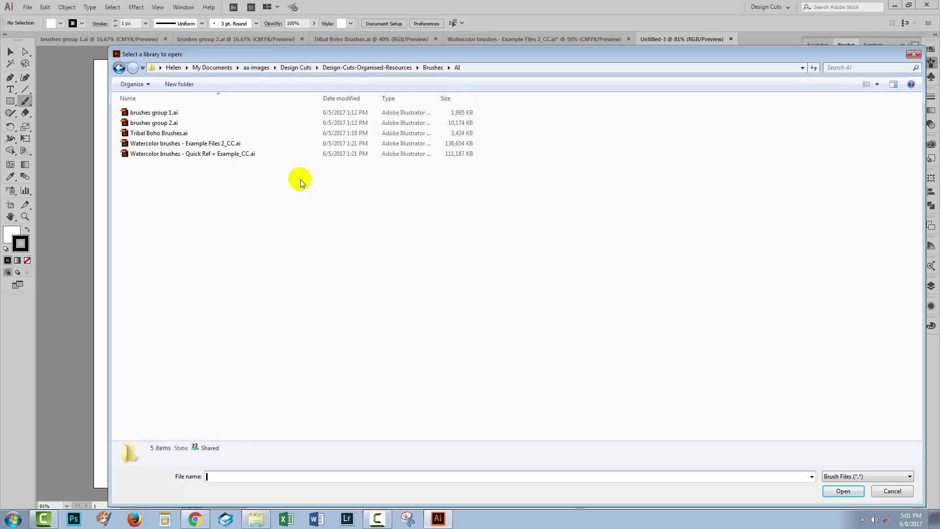
{"action": "left_click", "coordinate": [142, 134]}
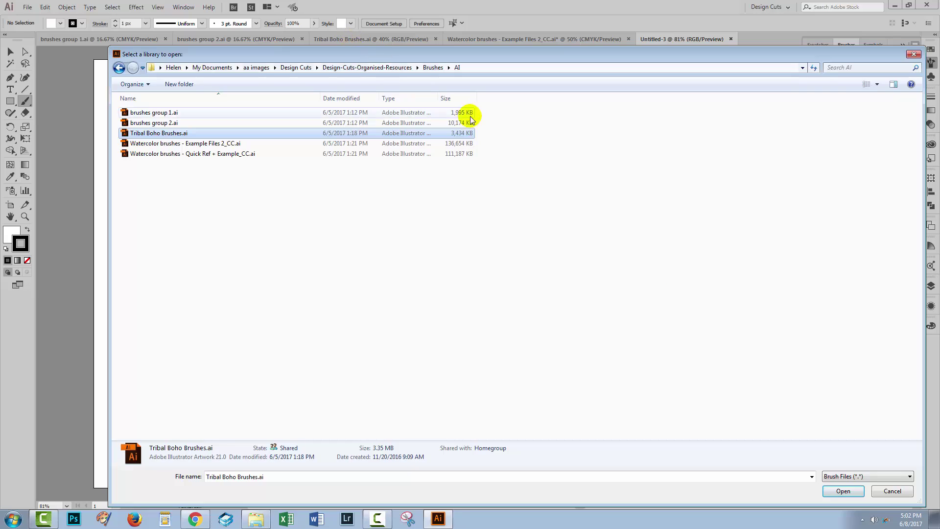
{"action": "left_click", "coordinate": [841, 492]}
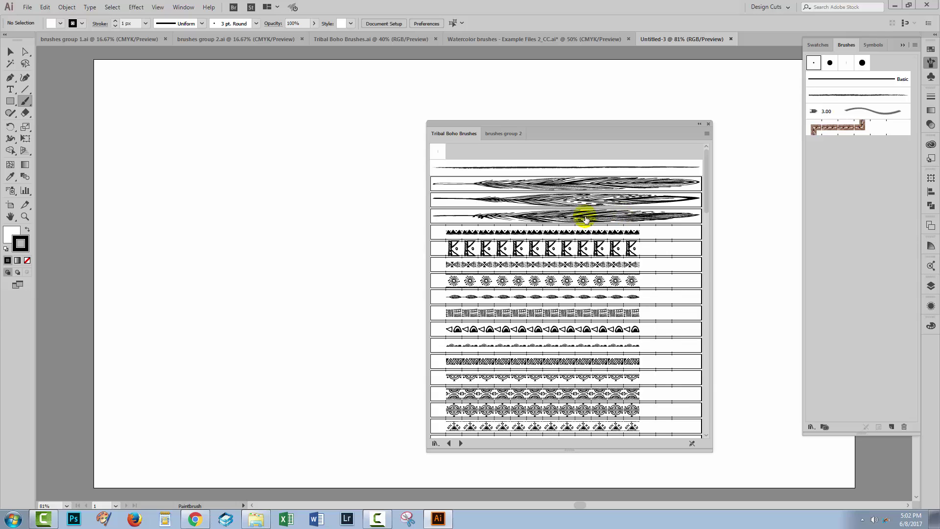
Paint a curved feather stroke with the library's middle feather brush, and add the first feather brush to the document's brushes.
{"action": "left_click", "coordinate": [583, 199]}
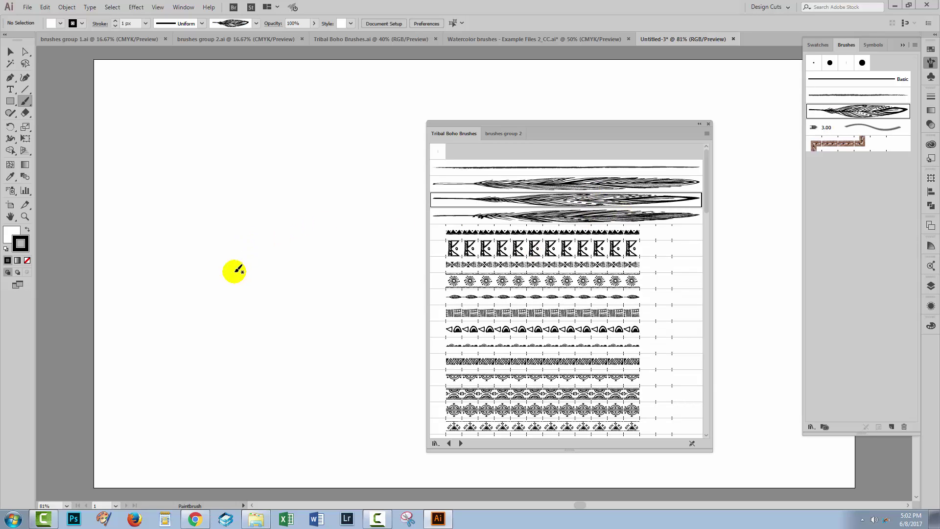
{"action": "left_click", "coordinate": [233, 350]}
{"action": "left_click_drag", "start_coordinate": [354, 91], "coordinate": [363, 100]}
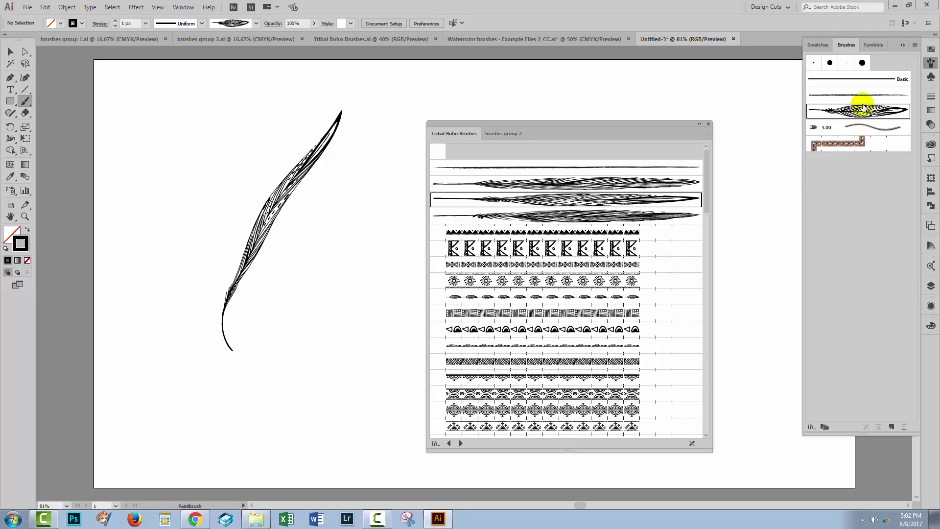
{"action": "left_click", "coordinate": [644, 179]}
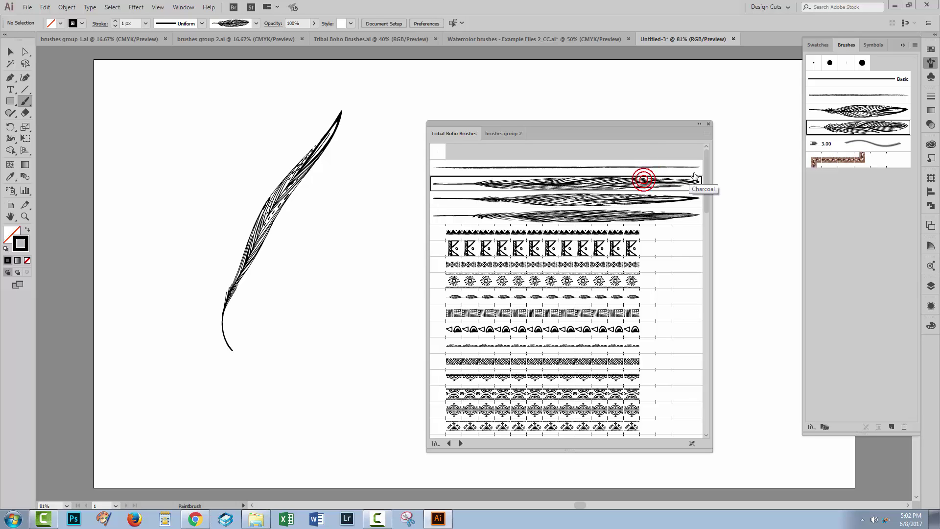
Add all the remaining brushes in the Tribal Boho Brushes library to the document's brushes and close the library.
{"action": "left_click_drag", "start_coordinate": [707, 166], "coordinate": [710, 421]}
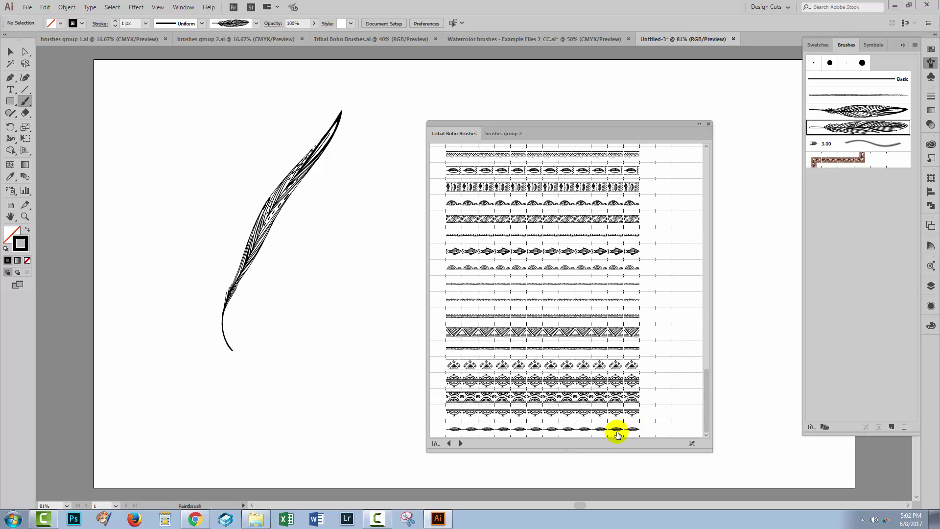
{"action": "left_click", "coordinate": [617, 434], "text": "shift"}
{"action": "mouse_move", "coordinate": [657, 374]}
{"action": "left_mouse_down"}
{"action": "mouse_move", "coordinate": [703, 365]}
{"action": "mouse_move", "coordinate": [752, 397]}
{"action": "mouse_move", "coordinate": [883, 420]}
{"action": "left_mouse_up"}
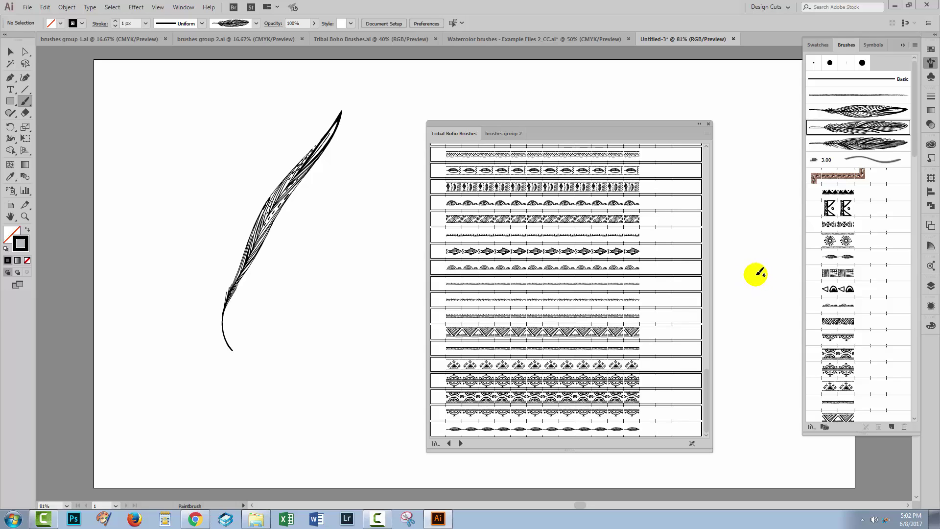
{"action": "left_click", "coordinate": [708, 124]}
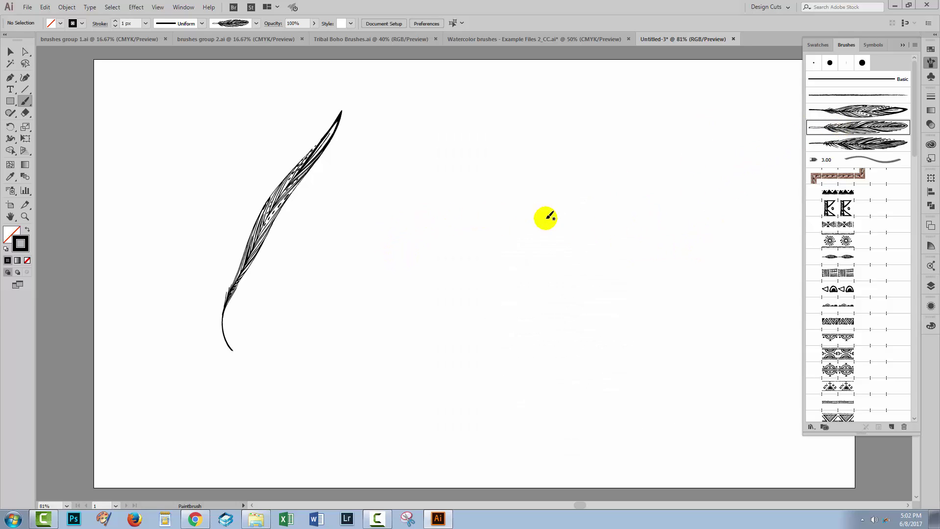
Paint a curved feather stroke about 401 px wide beside the first one and set its stroke weight to 3 px.
{"action": "mouse_move", "coordinate": [469, 257]}
{"action": "left_mouse_down"}
{"action": "mouse_move", "coordinate": [494, 221]}
{"action": "mouse_move", "coordinate": [606, 187]}
{"action": "mouse_move", "coordinate": [629, 130]}
{"action": "left_mouse_up"}
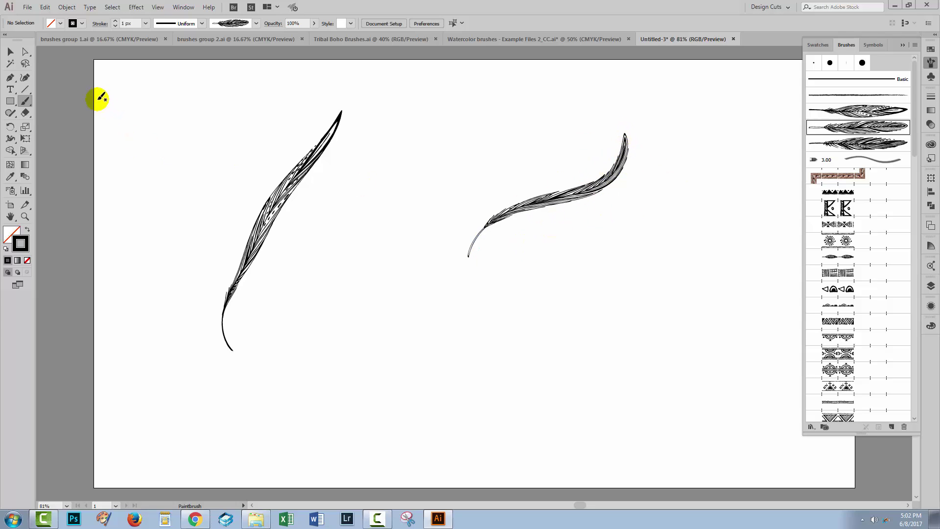
{"action": "left_click", "coordinate": [10, 51]}
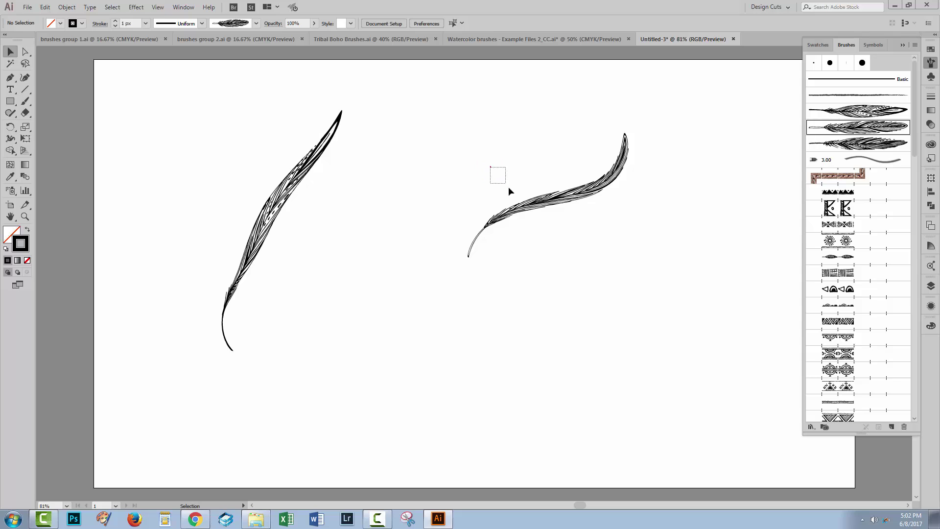
{"action": "left_click_drag", "start_coordinate": [508, 191], "coordinate": [544, 210]}
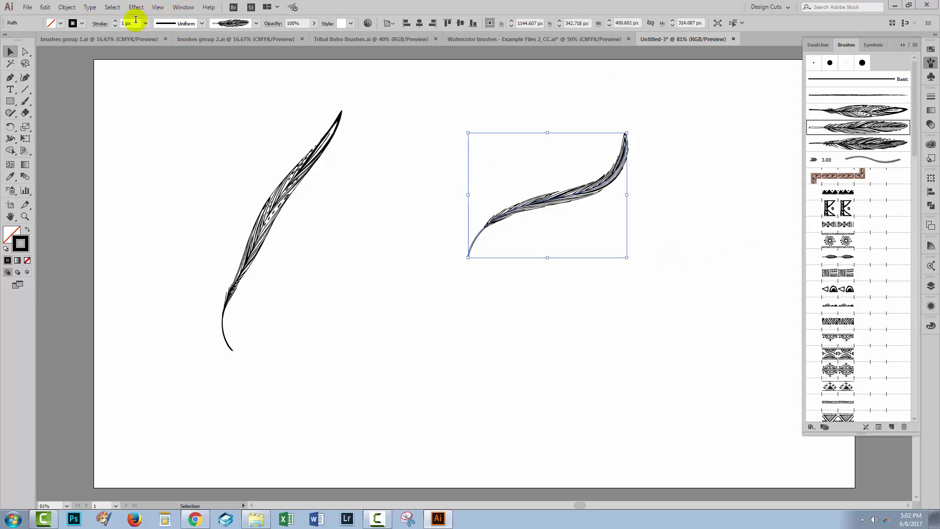
{"action": "left_click", "coordinate": [116, 21]}
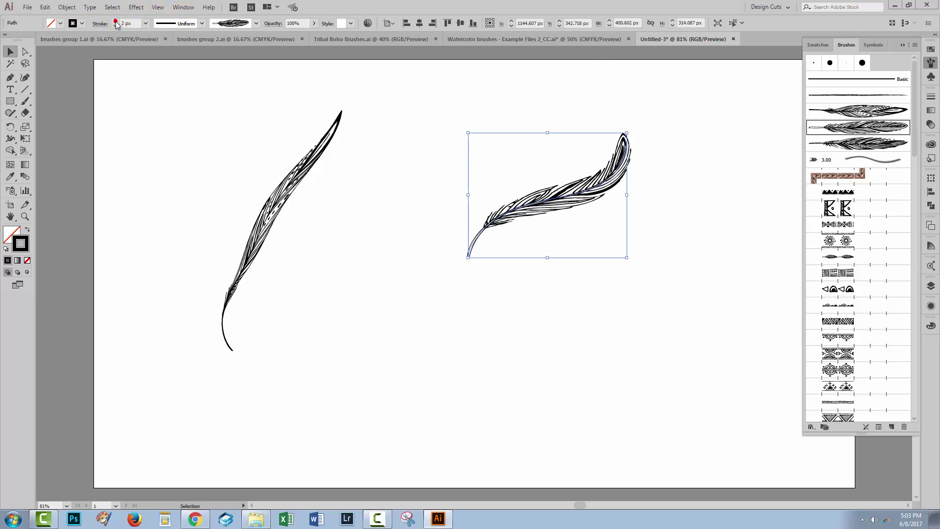
{"action": "left_click", "coordinate": [115, 21]}
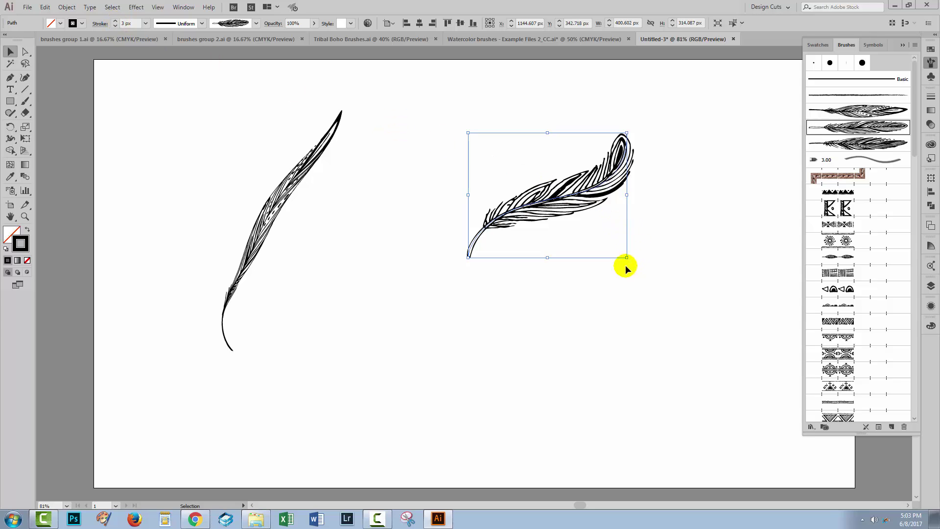
{"action": "left_click", "coordinate": [622, 304]}
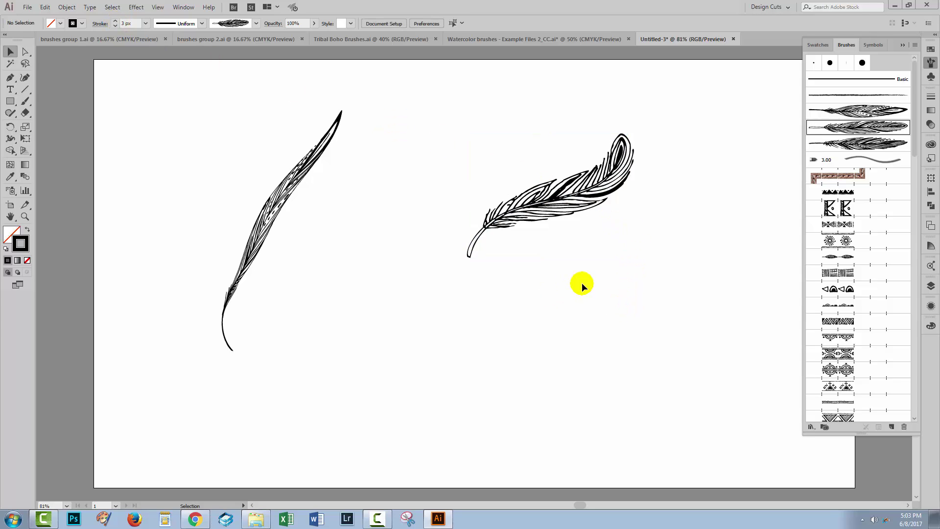
Recolor the second feather's stroke with the red swatch from the bright color group.
{"action": "left_click_drag", "start_coordinate": [489, 155], "coordinate": [601, 240]}
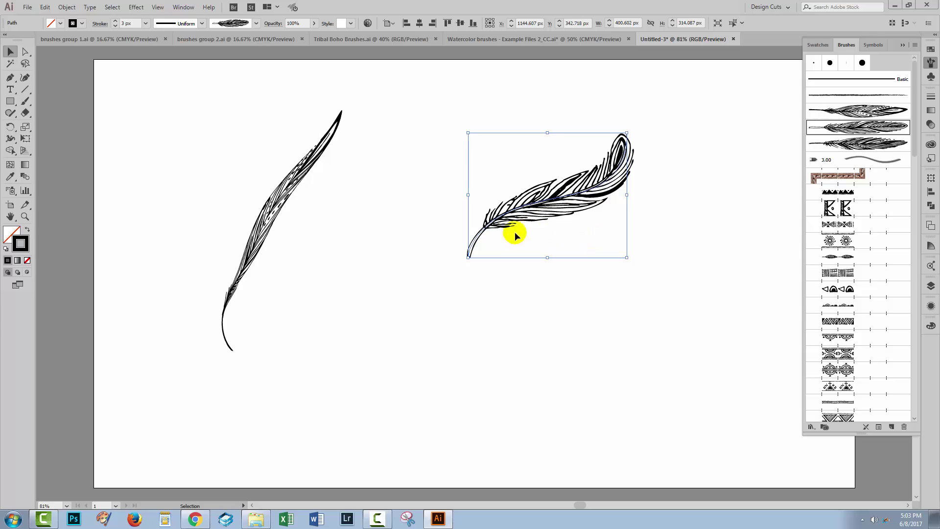
{"action": "left_click", "coordinate": [23, 242]}
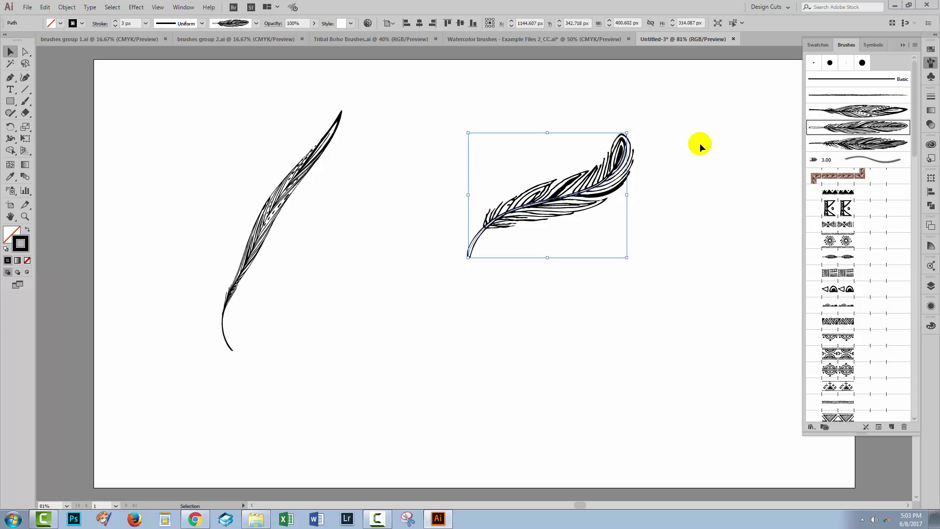
{"action": "left_click", "coordinate": [930, 51]}
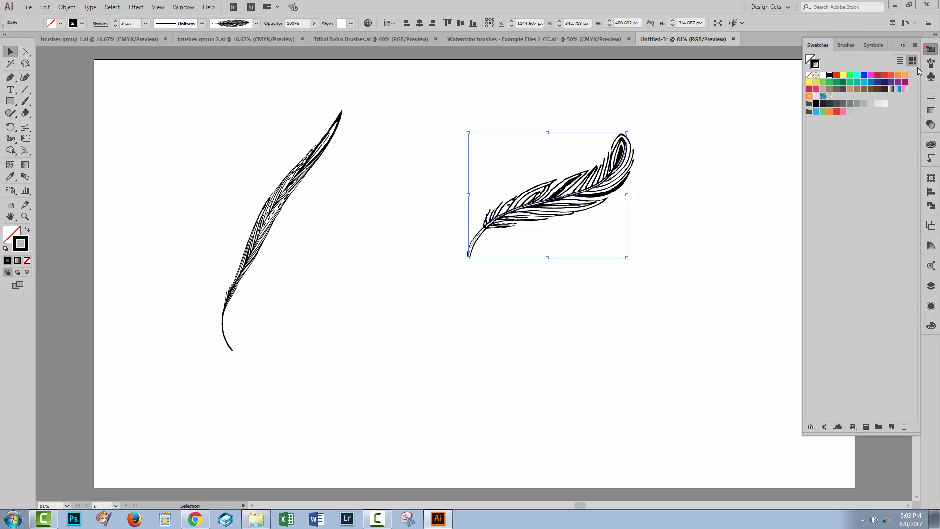
{"action": "left_click", "coordinate": [837, 111]}
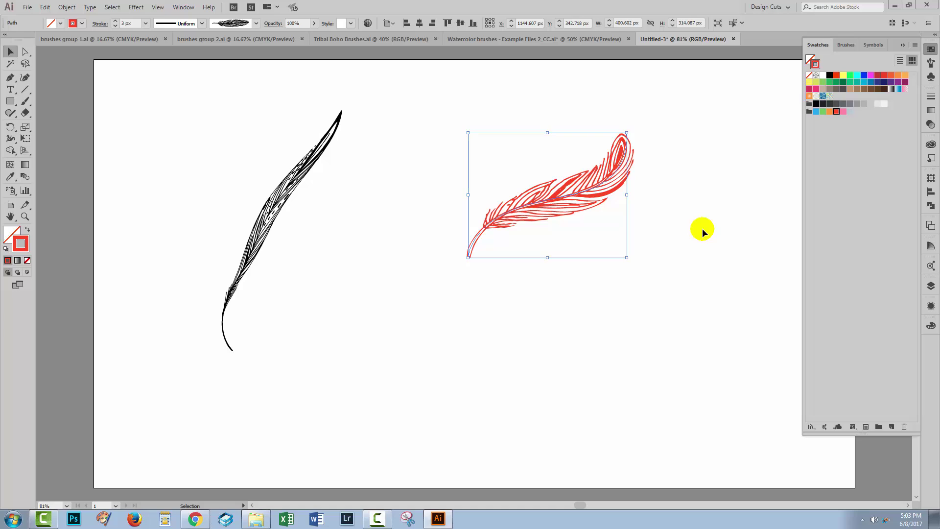
{"action": "left_click", "coordinate": [702, 228]}
Examine the Art Brush Options of the middle feather brush, including its colorization method.
{"action": "key", "text": "F5"}
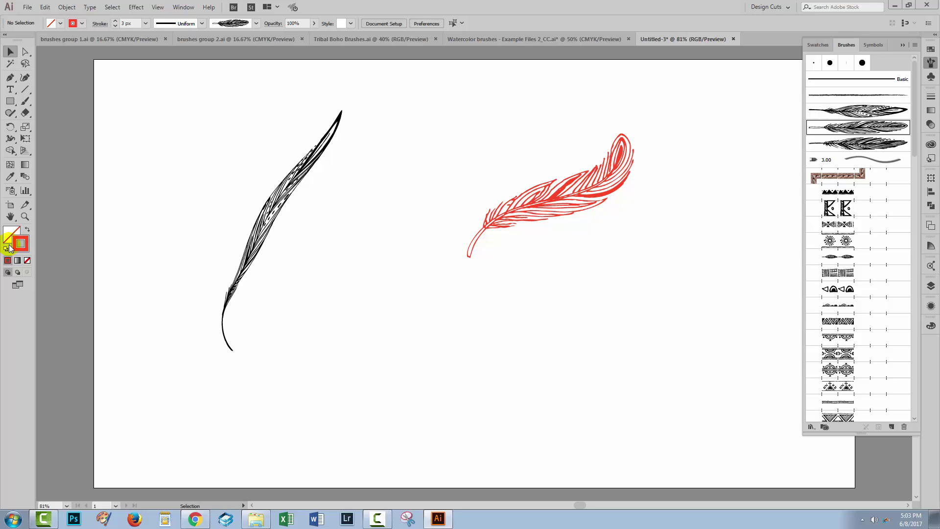
{"action": "double_click", "coordinate": [853, 127]}
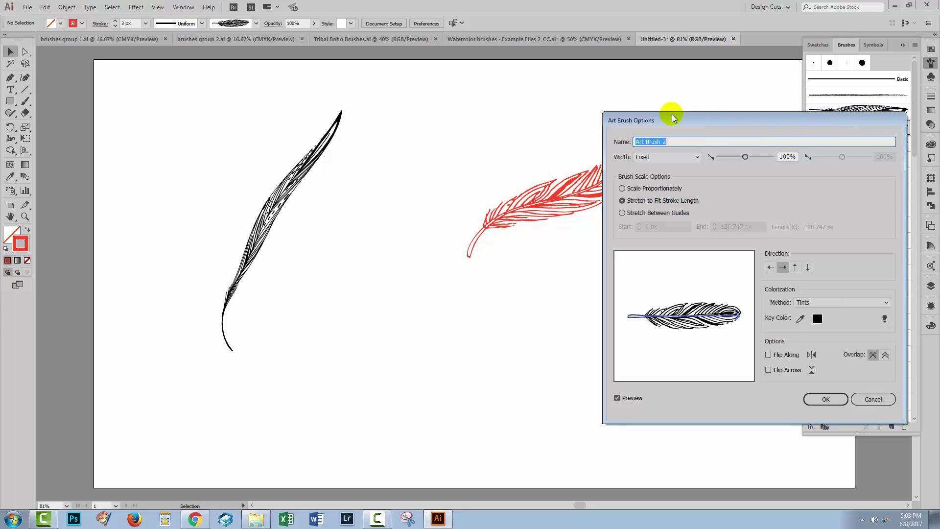
{"action": "left_click_drag", "start_coordinate": [669, 118], "coordinate": [674, 73]}
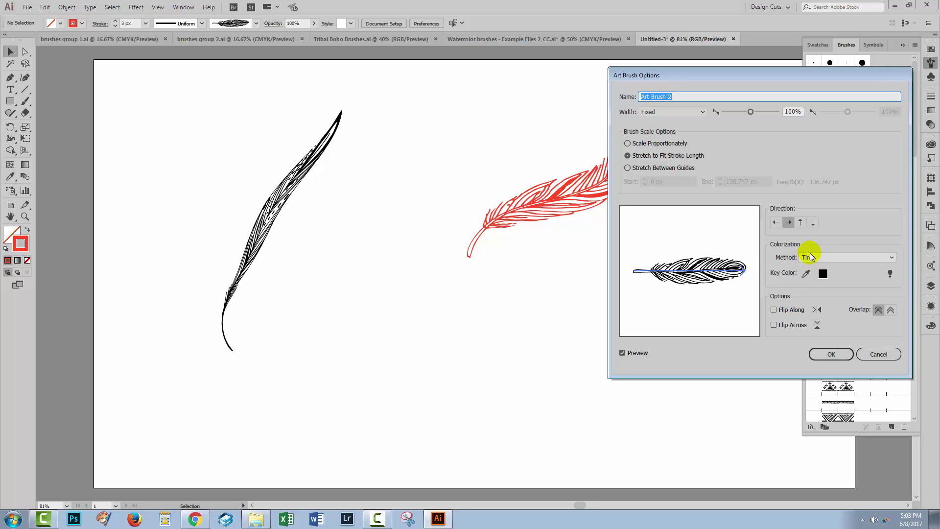
{"action": "left_click_drag", "start_coordinate": [771, 75], "coordinate": [646, 87]}
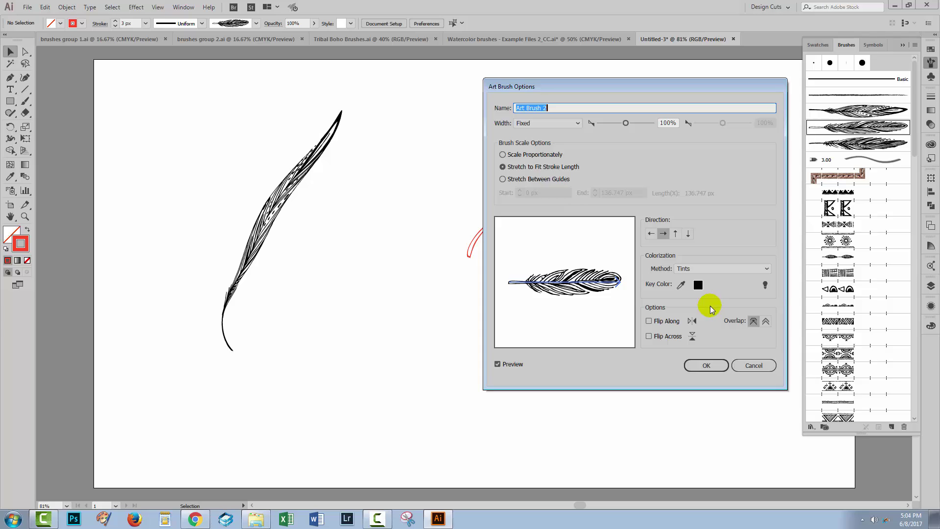
{"action": "left_click", "coordinate": [709, 366]}
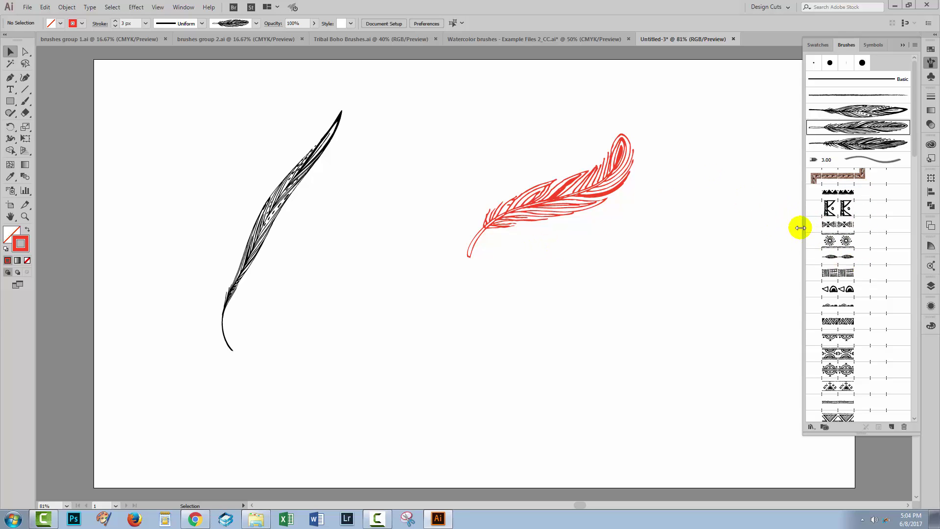
Move the red feather to the artboard's upper left and draw a circle about 456 px in diameter in the free space.
{"action": "key", "text": "ctrl+z"}
{"action": "key", "text": "m"}
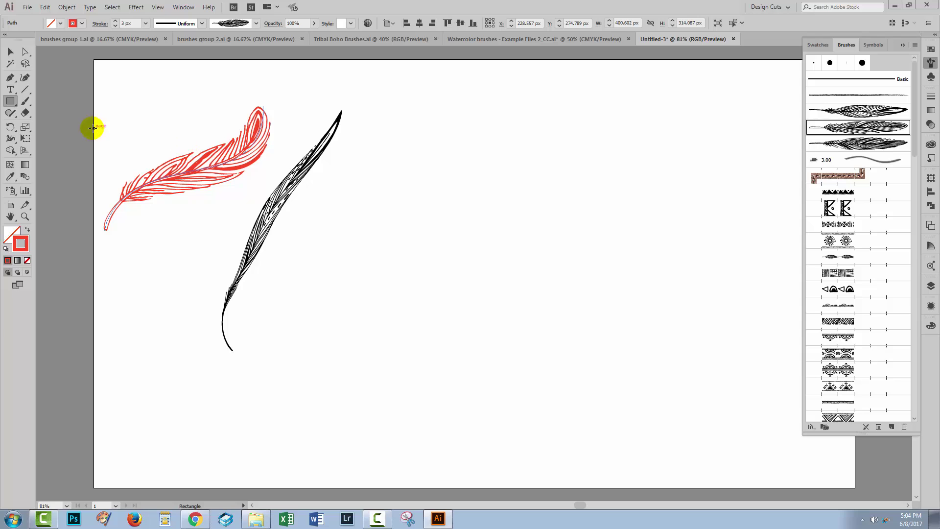
{"action": "left_click_drag", "start_coordinate": [9, 101], "coordinate": [42, 124]}
{"action": "left_click_drag", "start_coordinate": [450, 121], "coordinate": [587, 299]}
{"action": "left_click_drag", "start_coordinate": [588, 301], "coordinate": [589, 302]}
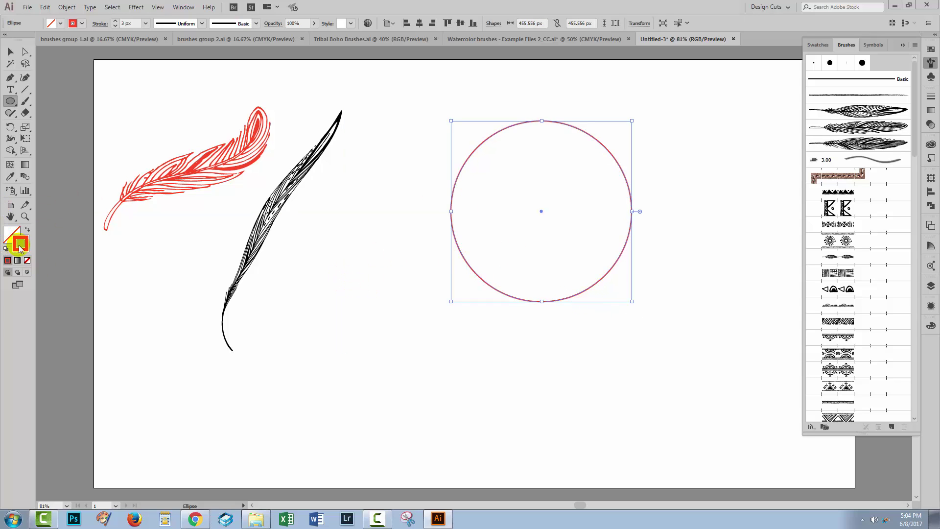
Try several tribal pattern brushes on the circle, finishing with the zigzag triangle band, and move the circle toward the artboard's lower right.
{"action": "left_click", "coordinate": [845, 193]}
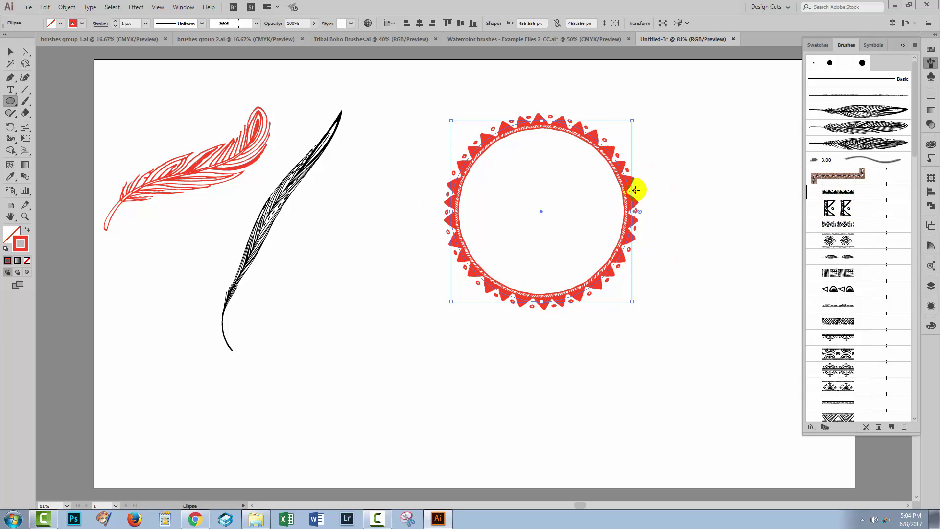
{"action": "left_click", "coordinate": [845, 259]}
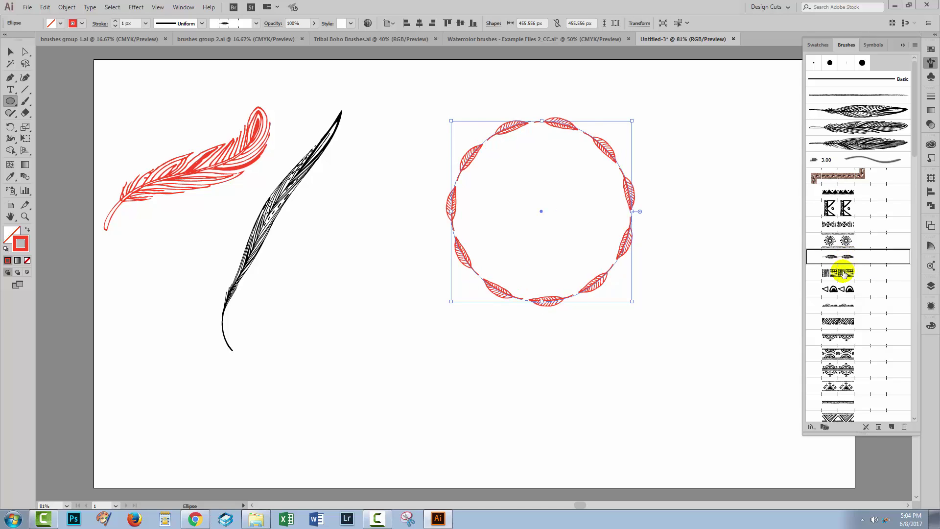
{"action": "left_click", "coordinate": [840, 273]}
{"action": "left_click", "coordinate": [838, 293]}
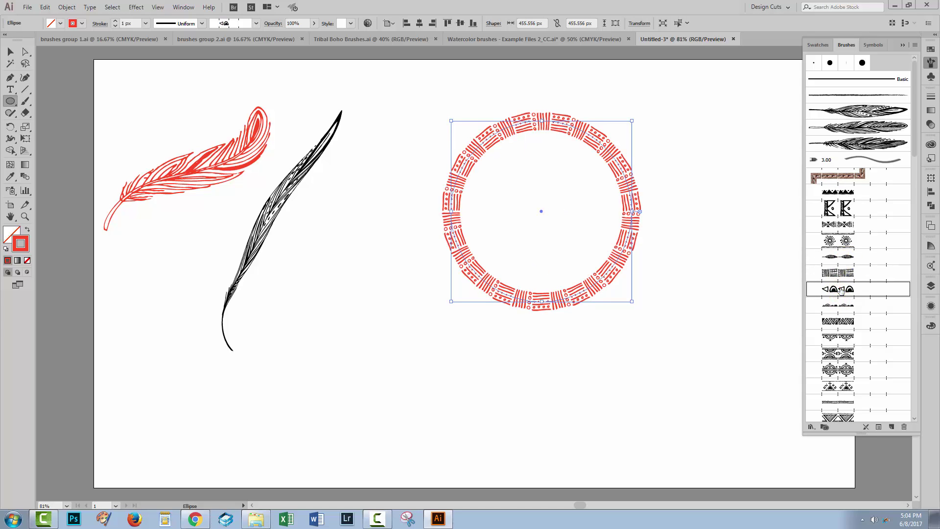
{"action": "left_click", "coordinate": [841, 309]}
{"action": "left_click", "coordinate": [819, 321]}
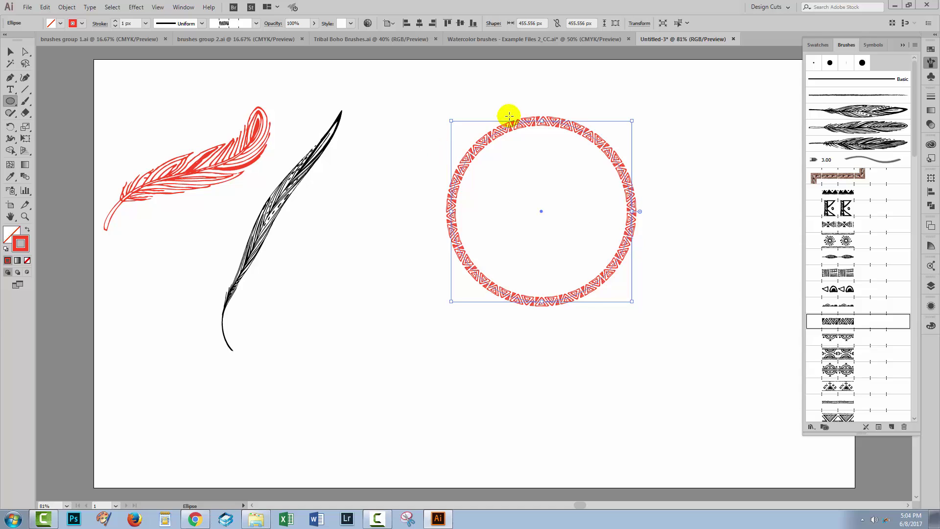
{"action": "left_click", "coordinate": [9, 52]}
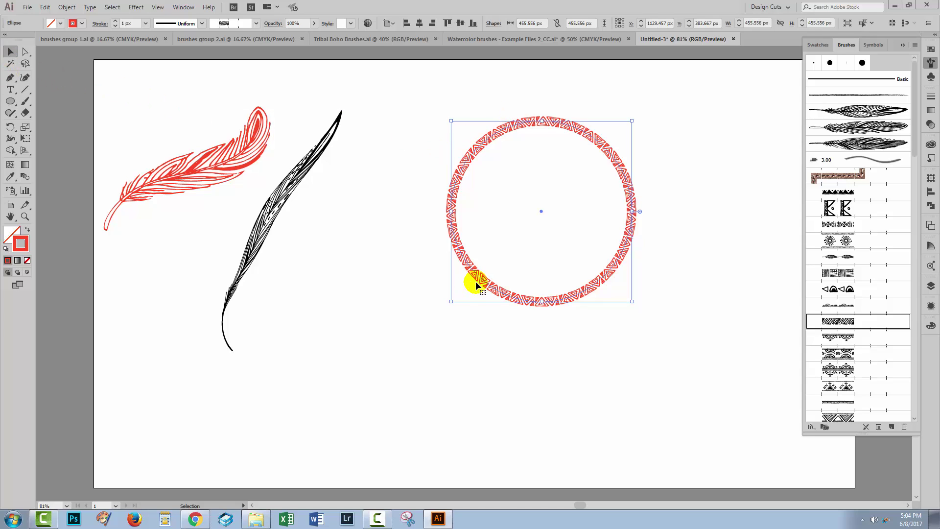
{"action": "left_click_drag", "start_coordinate": [481, 280], "coordinate": [683, 384]}
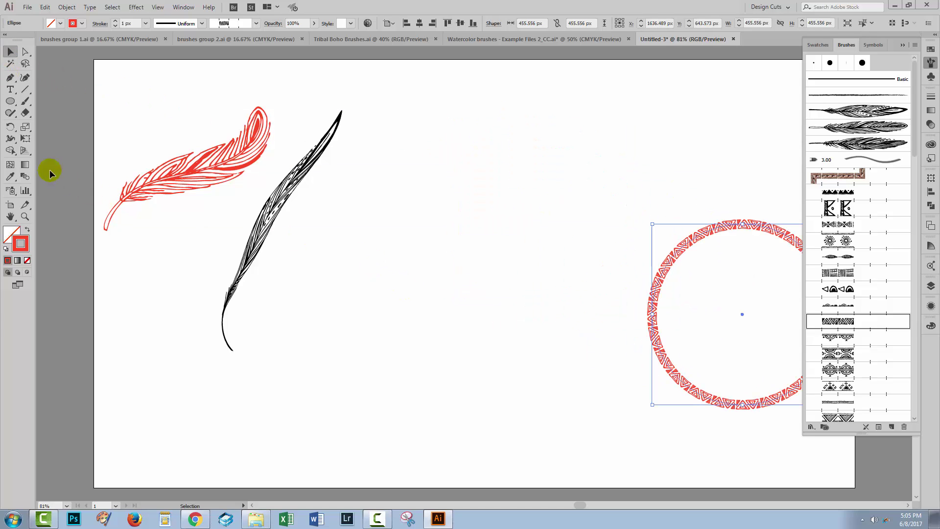
Try the facing-triangles pattern brush on a square about 481 px wide, and delete the square.
{"action": "left_click_drag", "start_coordinate": [9, 103], "coordinate": [42, 99]}
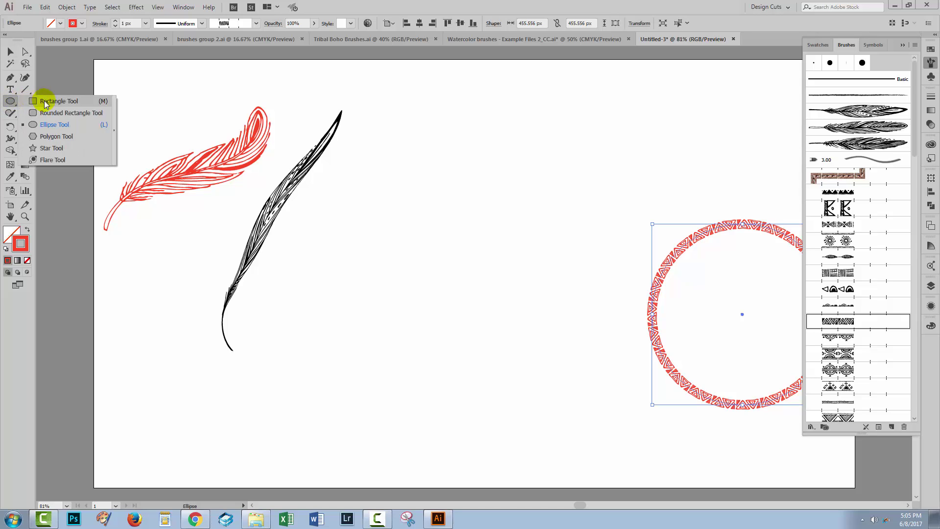
{"action": "mouse_move", "coordinate": [359, 192]}
{"action": "left_mouse_down"}
{"action": "mouse_move", "coordinate": [436, 273]}
{"action": "mouse_move", "coordinate": [552, 361]}
{"action": "left_mouse_up"}
{"action": "left_click", "coordinate": [835, 224]}
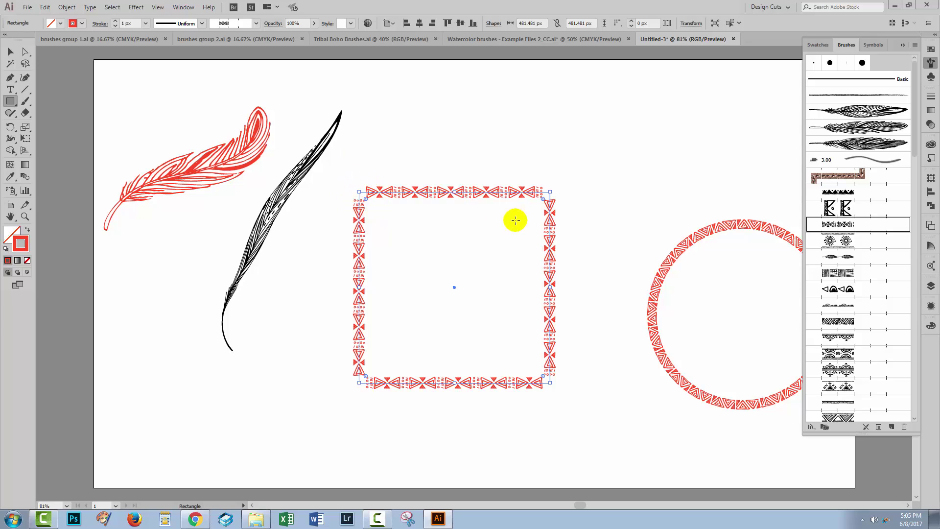
{"action": "left_click", "coordinate": [11, 52]}
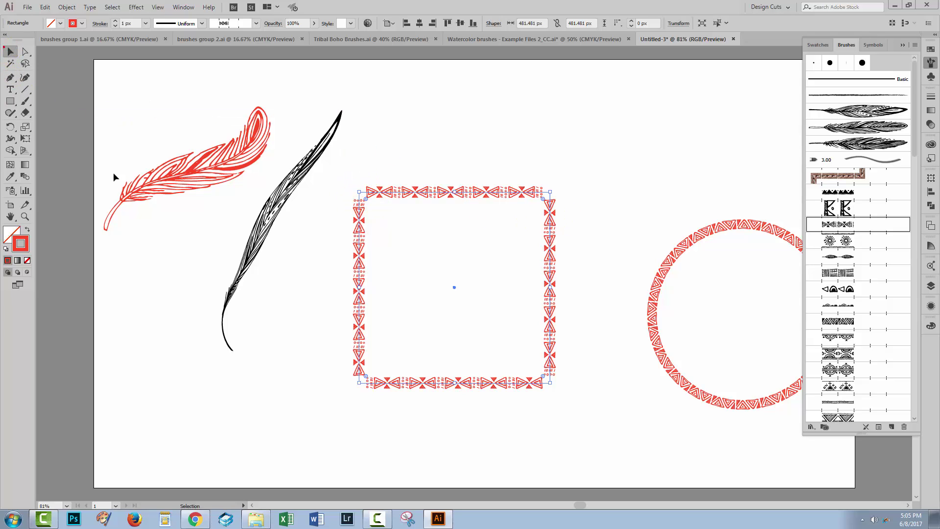
{"action": "left_click", "coordinate": [285, 306]}
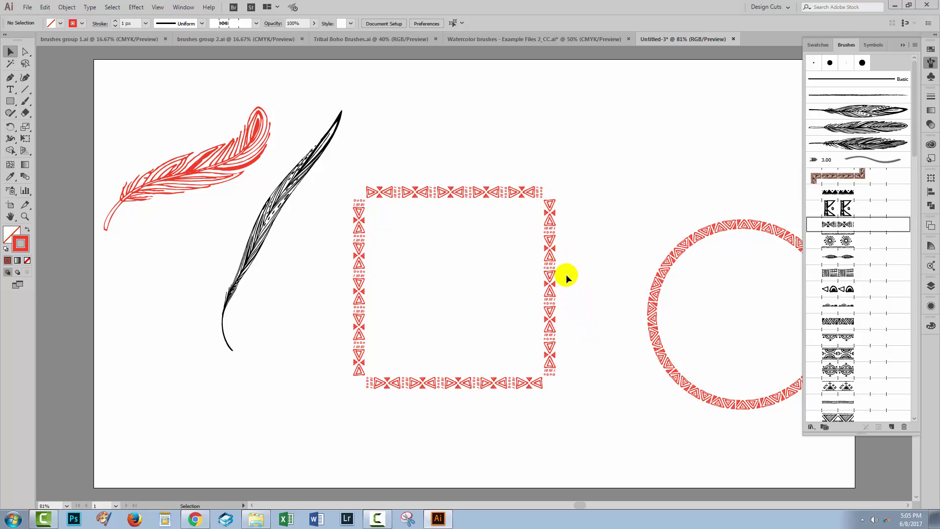
{"action": "left_click_drag", "start_coordinate": [409, 171], "coordinate": [467, 246]}
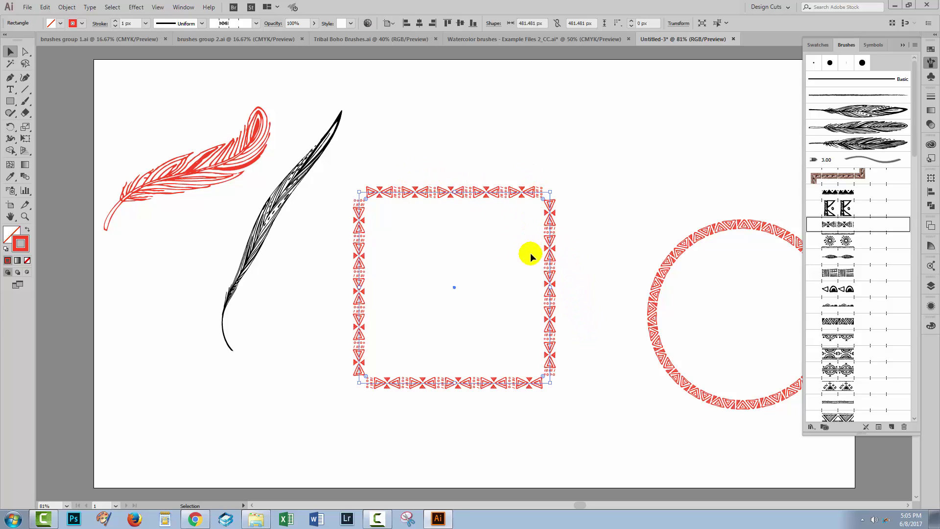
{"action": "key", "text": "Delete"}
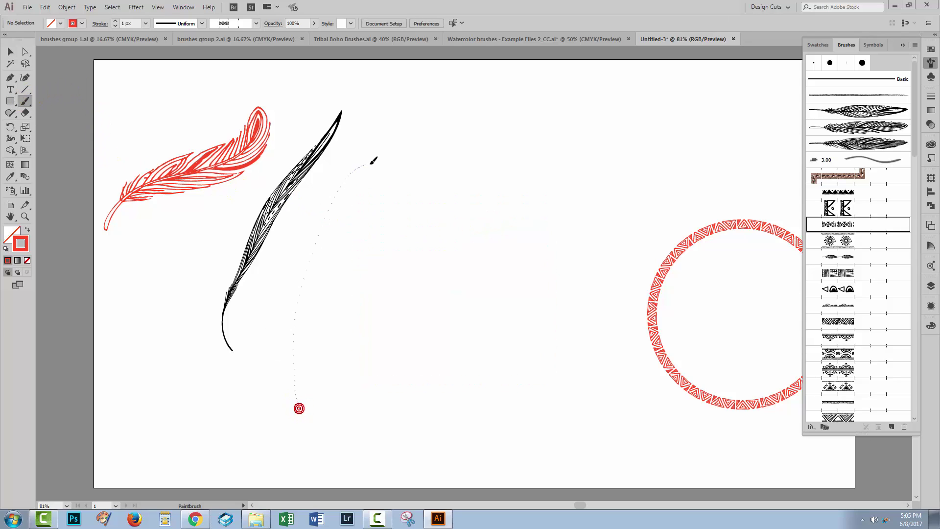
Paint two long curved strokes, one with the facing-triangles pattern brush and one with the round medallion pattern brush.
{"action": "left_click_drag", "start_coordinate": [373, 160], "coordinate": [416, 104]}
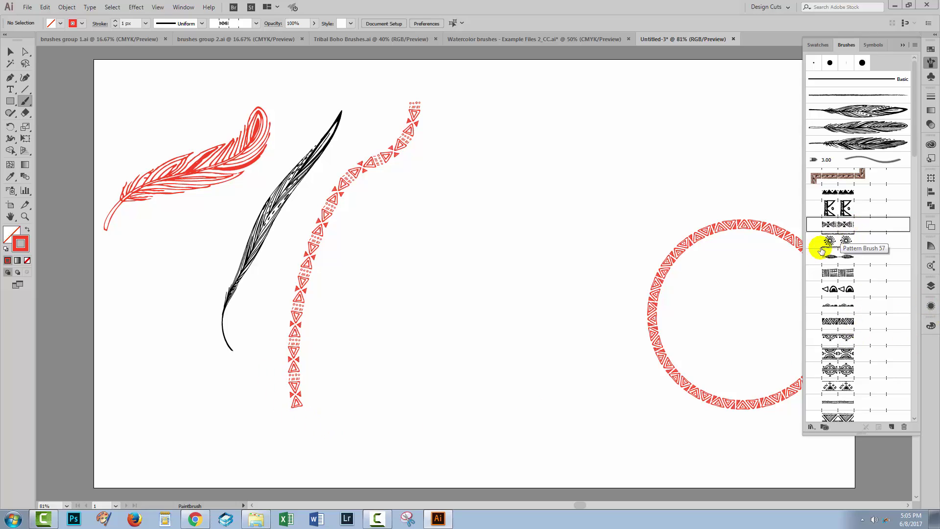
{"action": "left_click", "coordinate": [844, 372]}
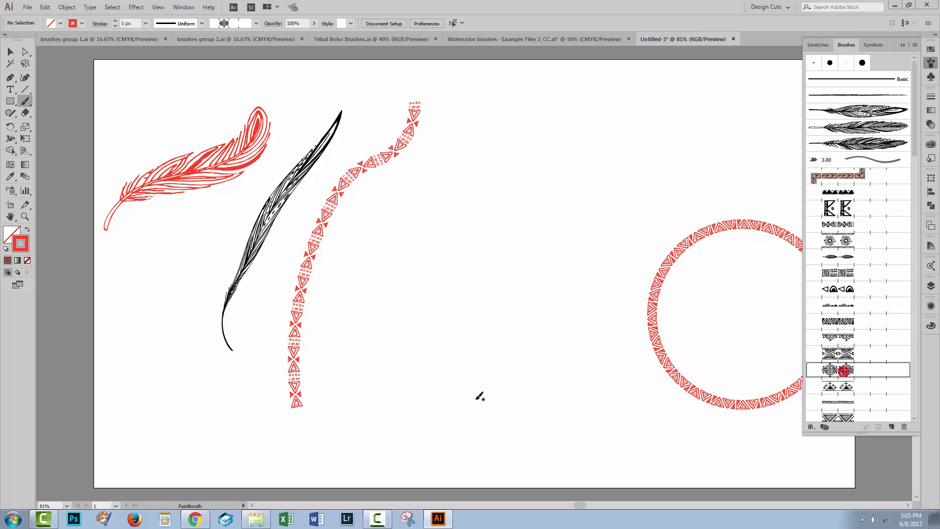
{"action": "left_click_drag", "start_coordinate": [489, 294], "coordinate": [538, 127]}
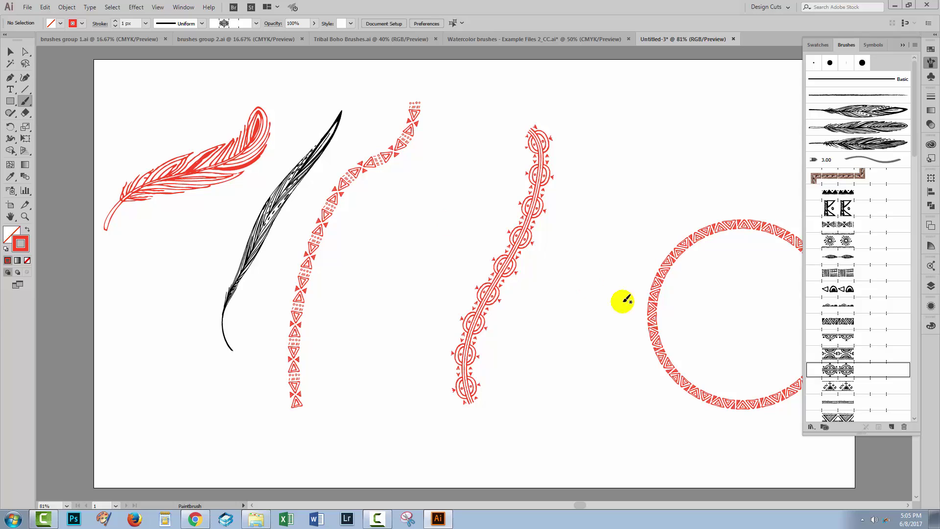
Load brushes group 2.ai as a brush library from the Design-Cuts-Organised-Resources Brushes\AI folder.
{"action": "left_click", "coordinate": [915, 45]}
{"action": "mouse_move", "coordinate": [866, 221]}
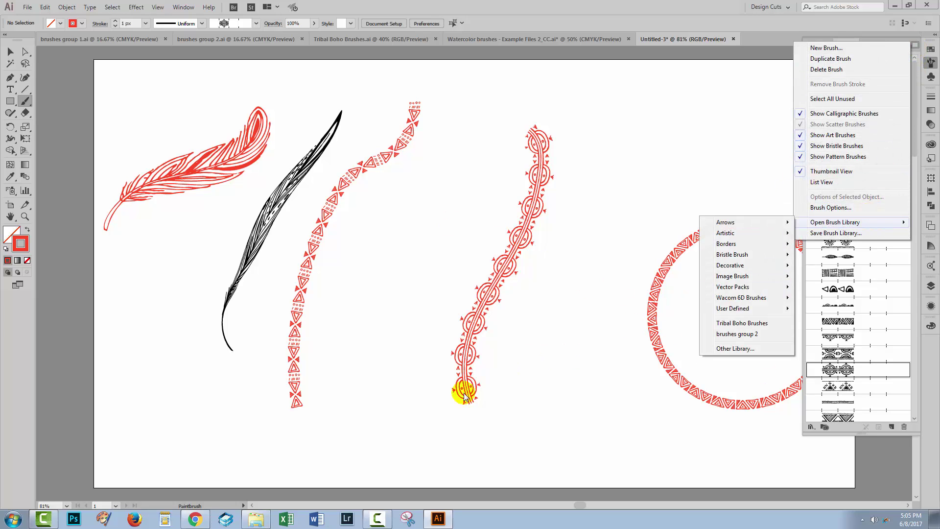
{"action": "left_click", "coordinate": [733, 349]}
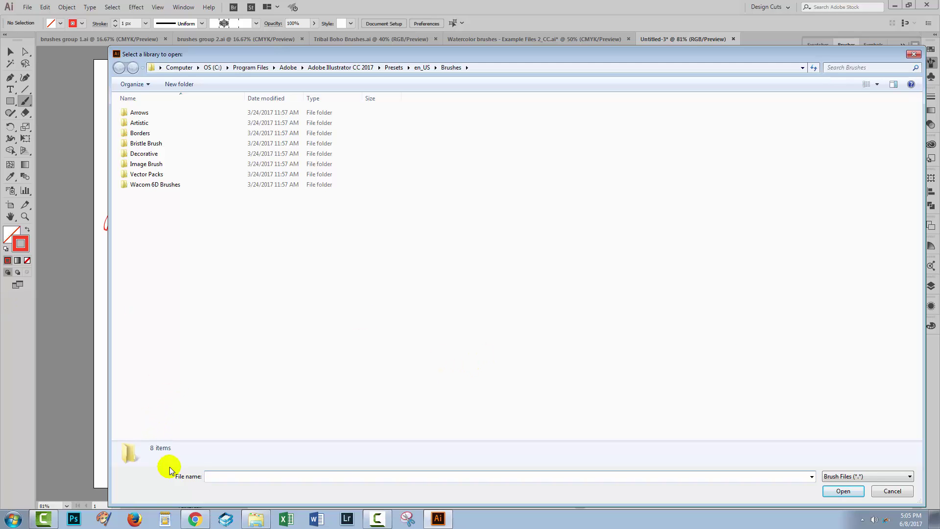
{"action": "type", "text": "C:\\Users\\Helen\\Documents\\aa images\\Design Cuts\\Design-Cuts-Organised-Resources\\Brushes\\AI"}
{"action": "key", "text": "Return"}
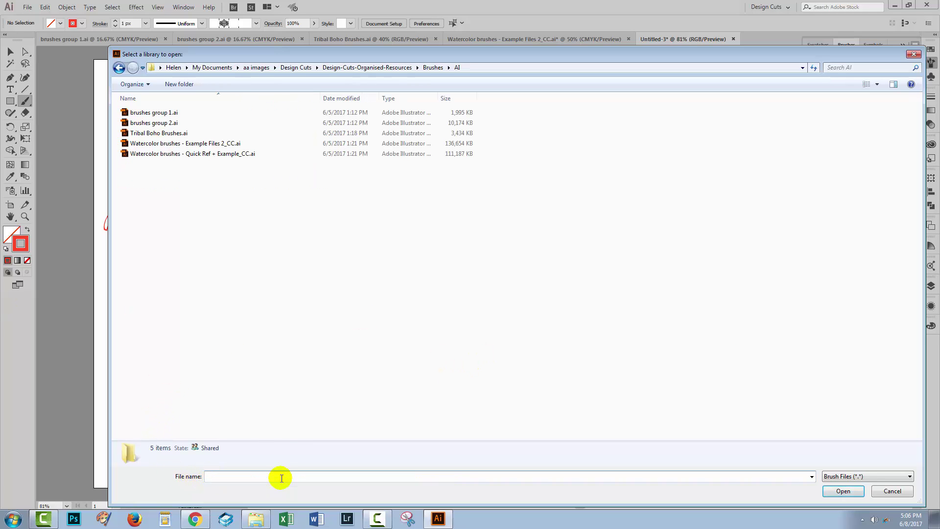
{"action": "double_click", "coordinate": [139, 125]}
Add all twelve border pattern brushes of the brushes group 2 library to the document's brushes and close the library.
{"action": "left_click", "coordinate": [522, 168]}
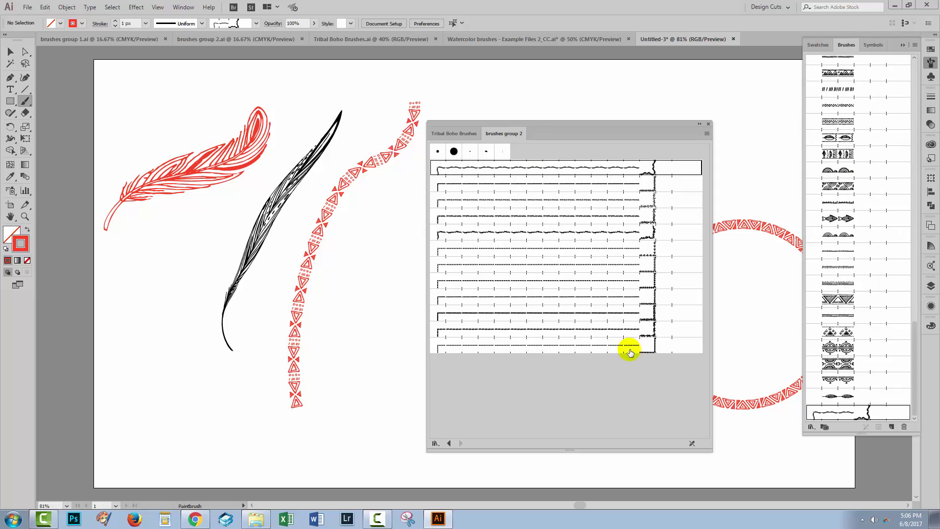
{"action": "left_click", "coordinate": [628, 347], "text": "shift"}
{"action": "left_click_drag", "start_coordinate": [611, 340], "coordinate": [839, 406]}
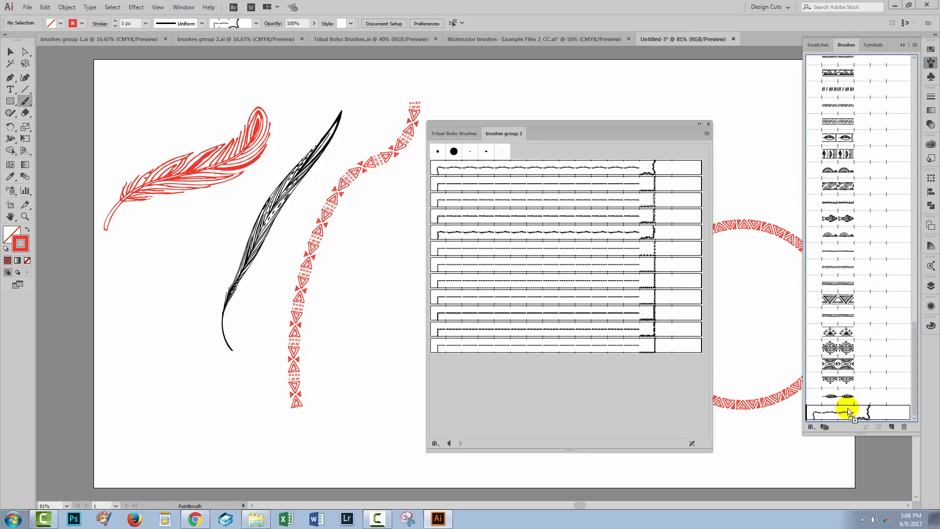
{"action": "left_click", "coordinate": [709, 124]}
Delete the two feathers and the two curved pattern strokes, keeping only the circle on the artboard.
{"action": "key", "text": "v"}
{"action": "left_click", "coordinate": [519, 235]}
{"action": "key", "text": "Delete"}
{"action": "left_click_drag", "start_coordinate": [189, 116], "coordinate": [453, 264]}
{"action": "key", "text": "Delete"}
Draw a rectangle about 709 by 636 px and outline it with the Hipsta Borders 23 brush at a 0.5 px stroke.
{"action": "left_click", "coordinate": [11, 102]}
{"action": "mouse_move", "coordinate": [215, 143]}
{"action": "left_mouse_down"}
{"action": "mouse_move", "coordinate": [300, 222]}
{"action": "mouse_move", "coordinate": [521, 376]}
{"action": "mouse_move", "coordinate": [495, 395]}
{"action": "left_mouse_up"}
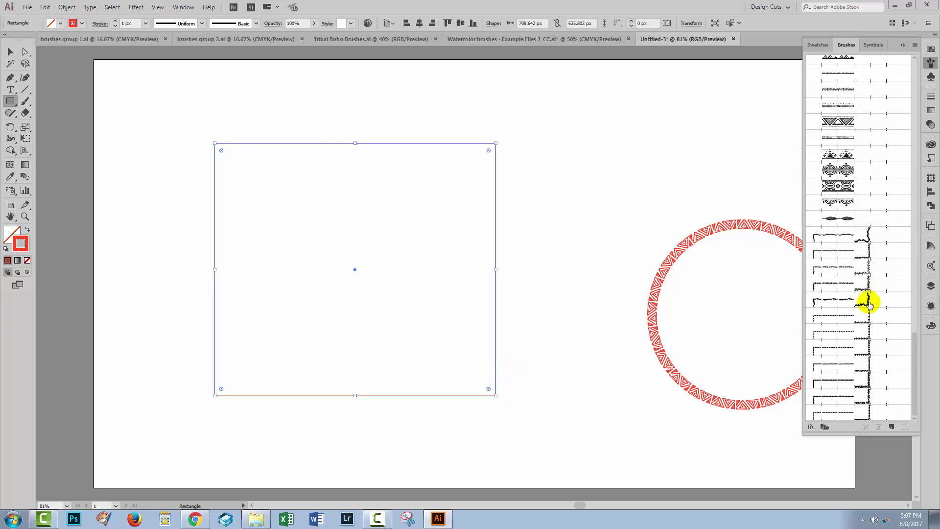
{"action": "left_click", "coordinate": [847, 301]}
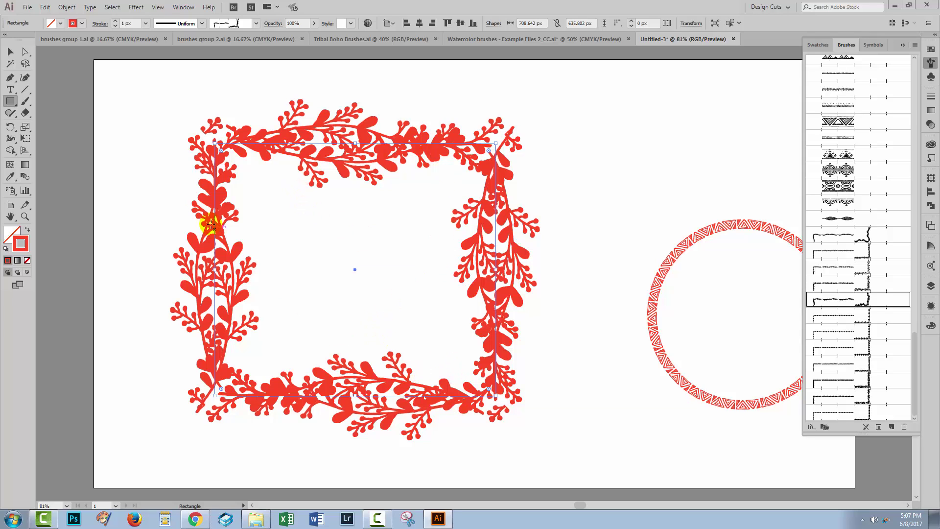
{"action": "left_click", "coordinate": [114, 26]}
{"action": "left_click", "coordinate": [114, 27]}
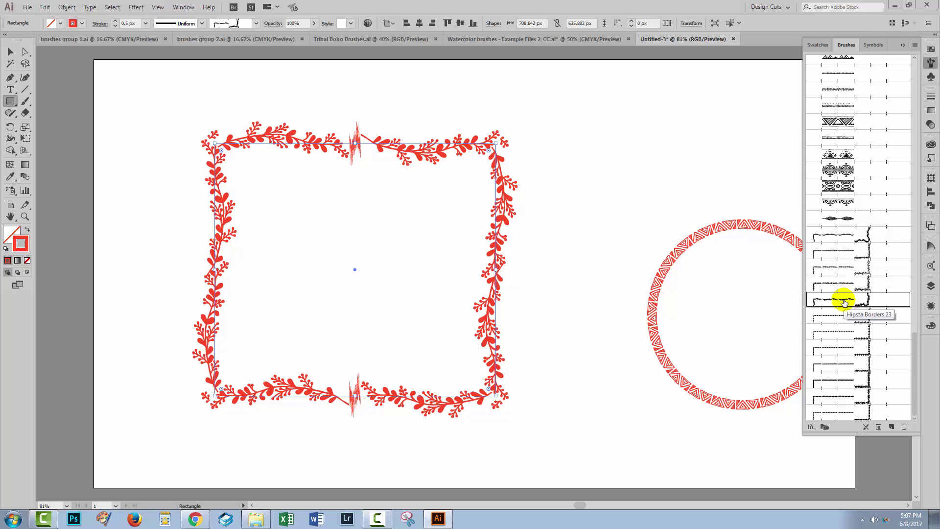
Try the rectangle's border brush with Add space to fit and a reduced fixed scale, and delete the rectangle.
{"action": "left_click", "coordinate": [879, 427]}
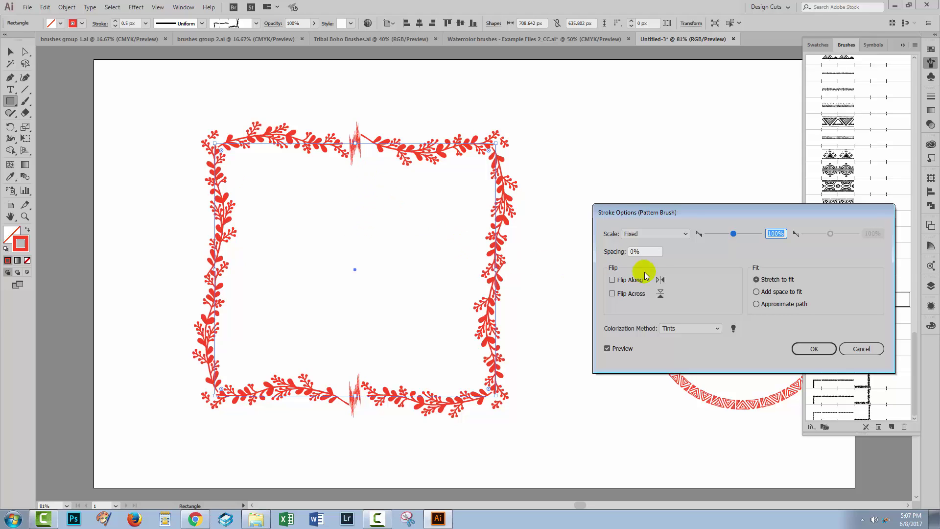
{"action": "left_click", "coordinate": [757, 292]}
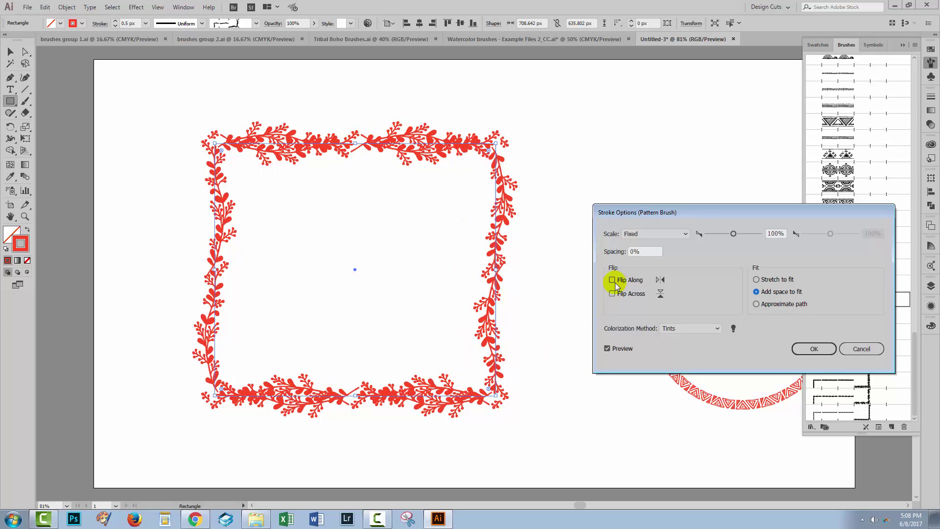
{"action": "left_click", "coordinate": [733, 234]}
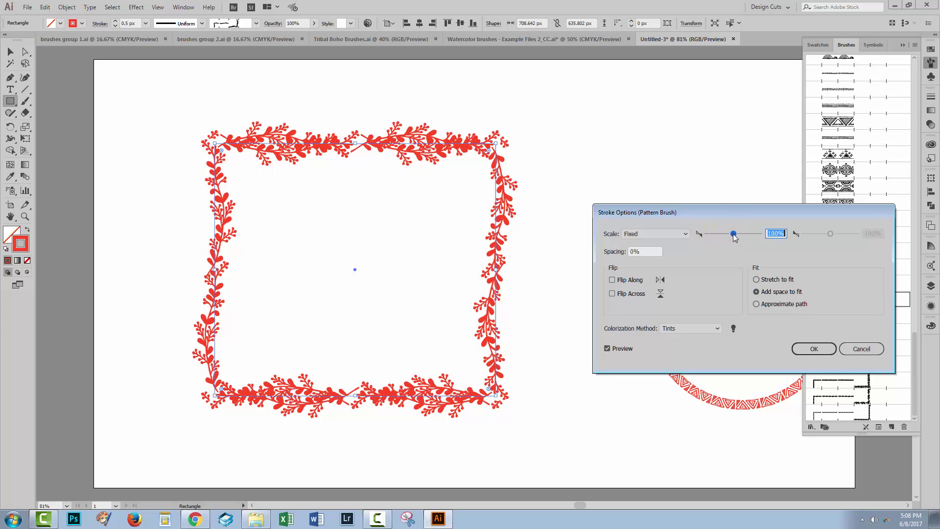
{"action": "left_click_drag", "start_coordinate": [728, 234], "coordinate": [726, 236]}
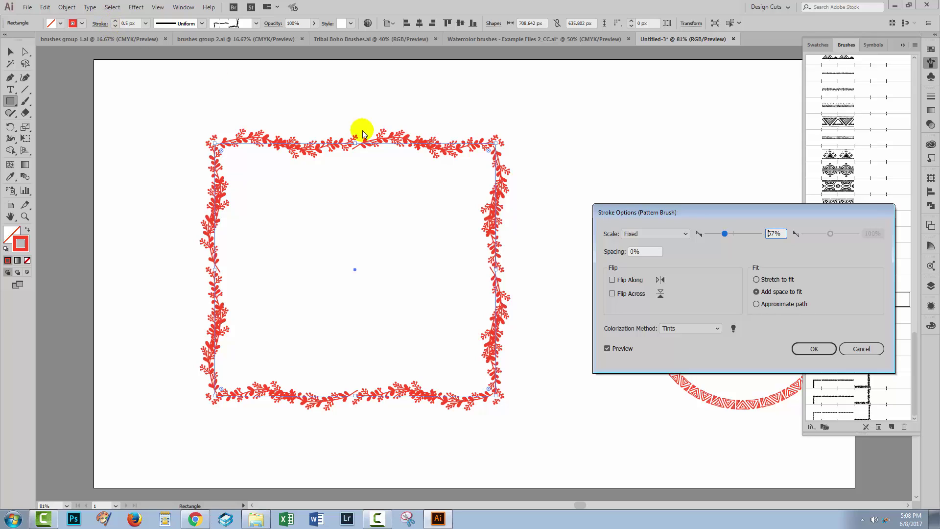
{"action": "left_click", "coordinate": [814, 348]}
{"action": "key", "text": "v"}
{"action": "left_click", "coordinate": [513, 370]}
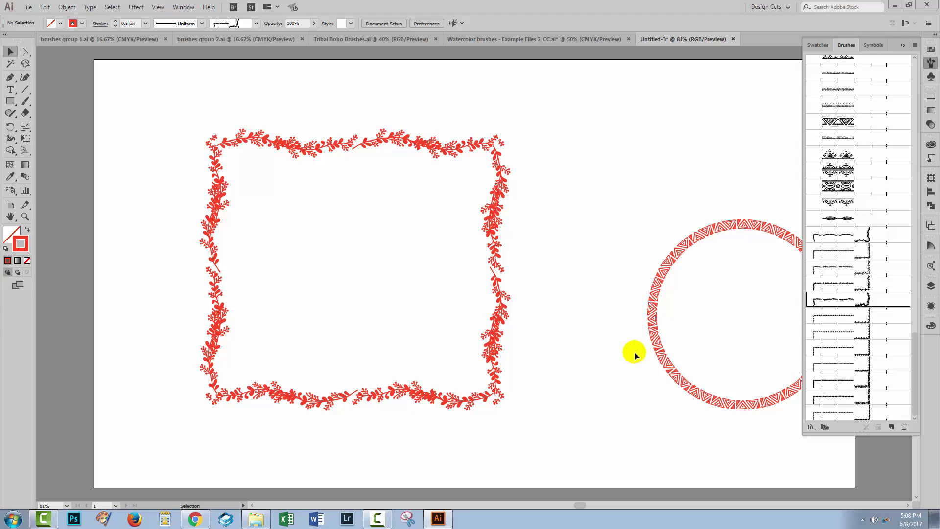
{"action": "left_click", "coordinate": [398, 144]}
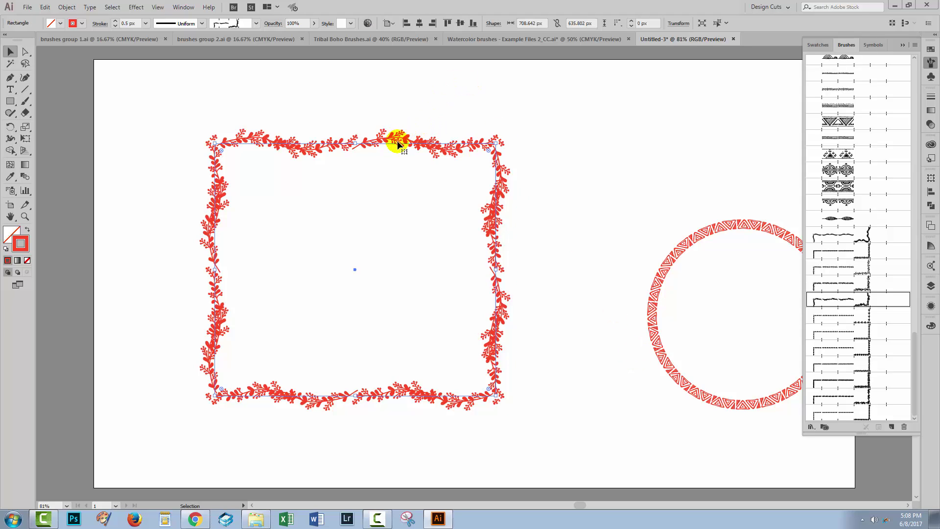
{"action": "key", "text": "Delete"}
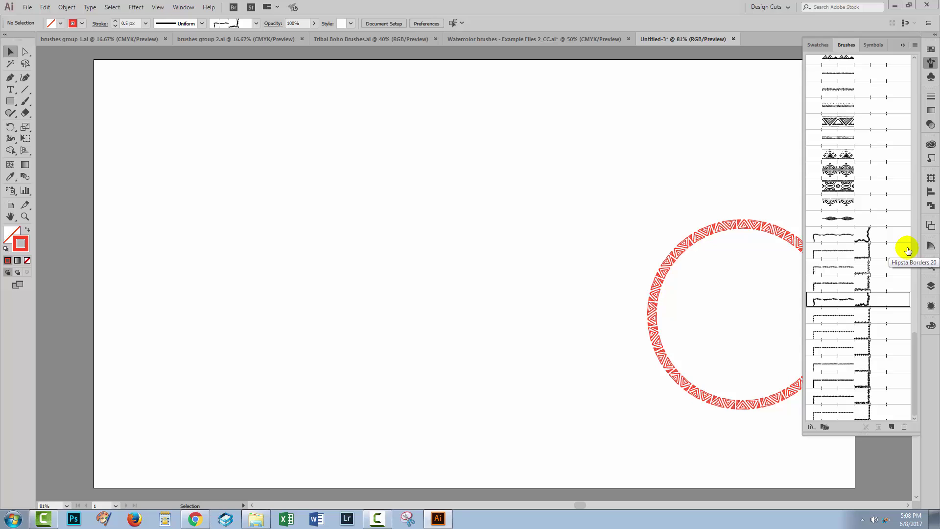
Place the fish pattern brush's artwork on the artboard's upper middle area as an object.
{"action": "mouse_move", "coordinate": [913, 345]}
{"action": "left_mouse_down"}
{"action": "mouse_move", "coordinate": [897, 111]}
{"action": "mouse_move", "coordinate": [898, 142]}
{"action": "left_mouse_up"}
{"action": "left_click", "coordinate": [836, 218]}
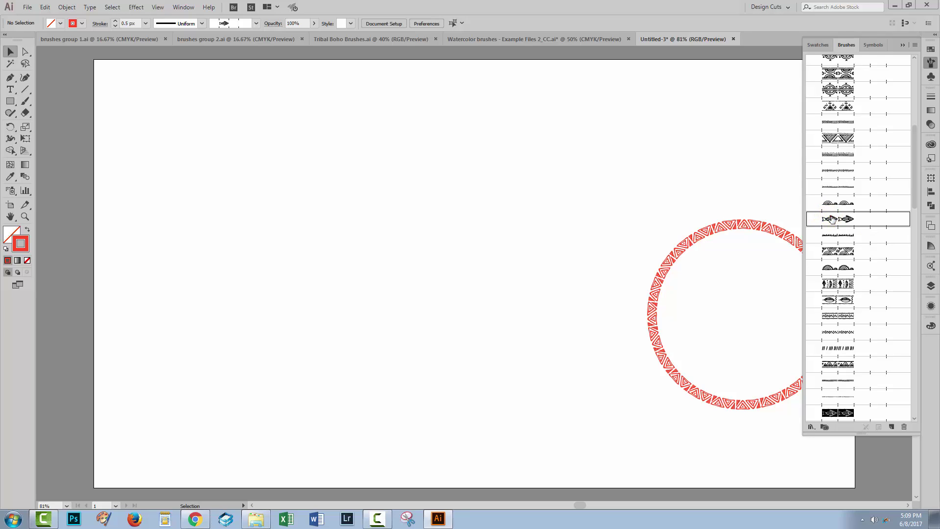
{"action": "left_click_drag", "start_coordinate": [832, 219], "coordinate": [413, 187]}
Create a scatter brush from the placed fish artwork with the Tints colorization method.
{"action": "left_click_drag", "start_coordinate": [445, 223], "coordinate": [367, 140]}
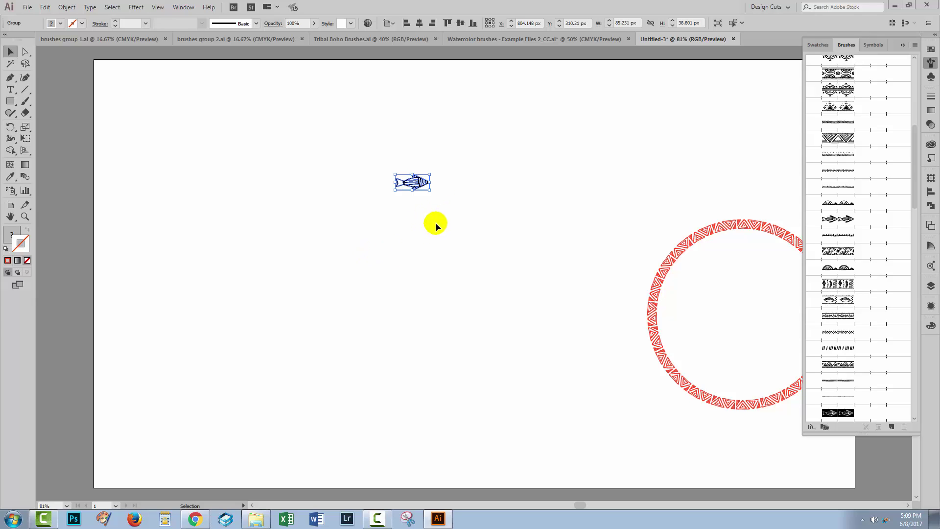
{"action": "scroll", "coordinate": [437, 221], "scroll_direction": "up", "scroll_amount": 2}
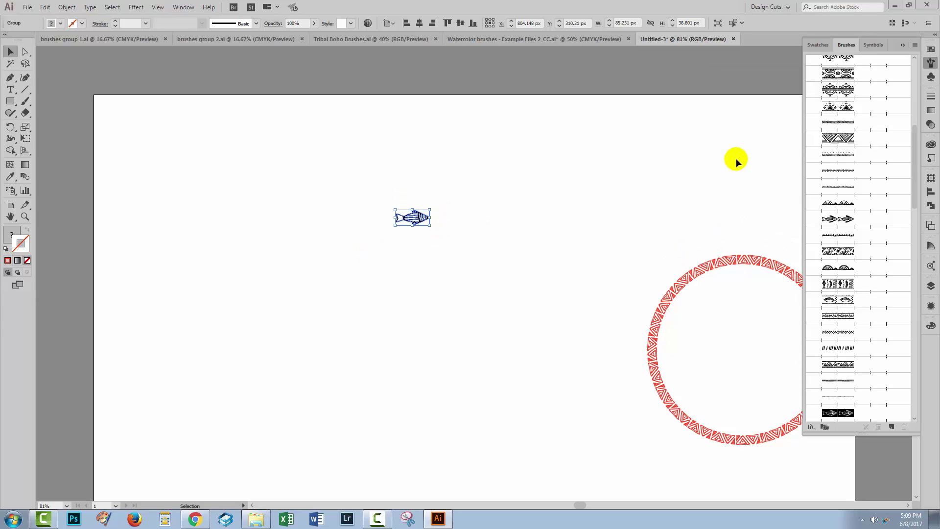
{"action": "left_click_drag", "start_coordinate": [915, 150], "coordinate": [914, 80]}
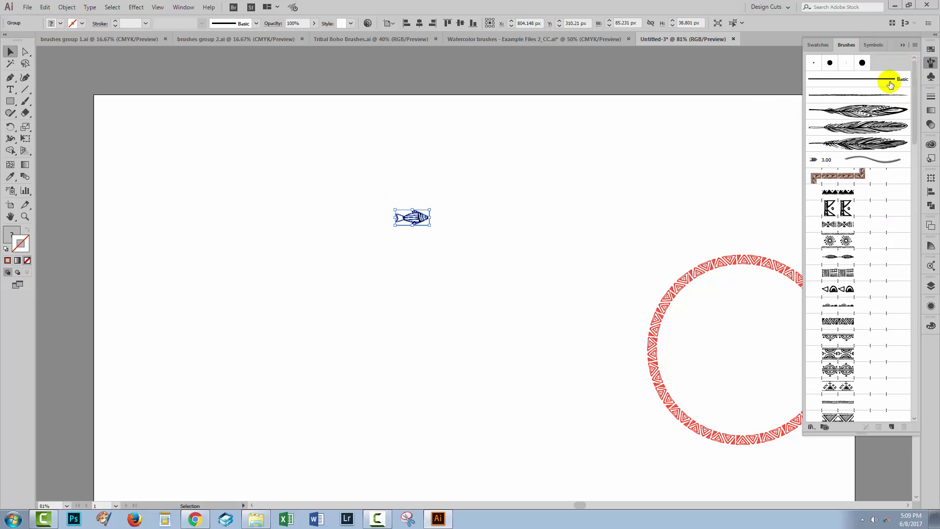
{"action": "left_click", "coordinate": [916, 46]}
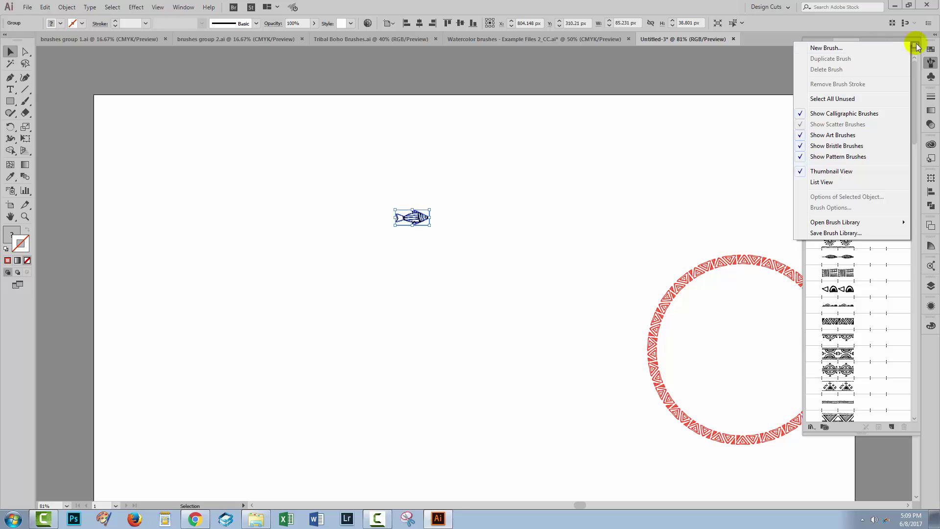
{"action": "left_click", "coordinate": [828, 49]}
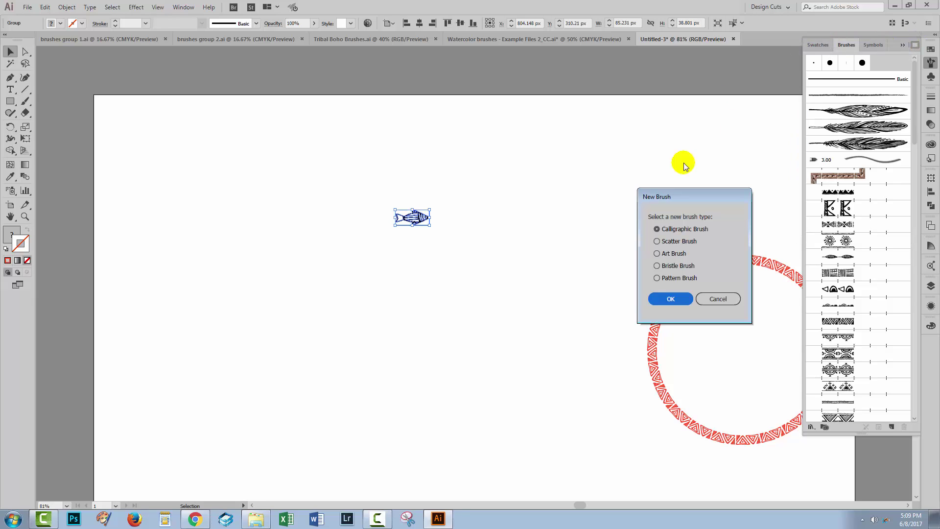
{"action": "left_click", "coordinate": [658, 242]}
{"action": "left_click", "coordinate": [673, 299]}
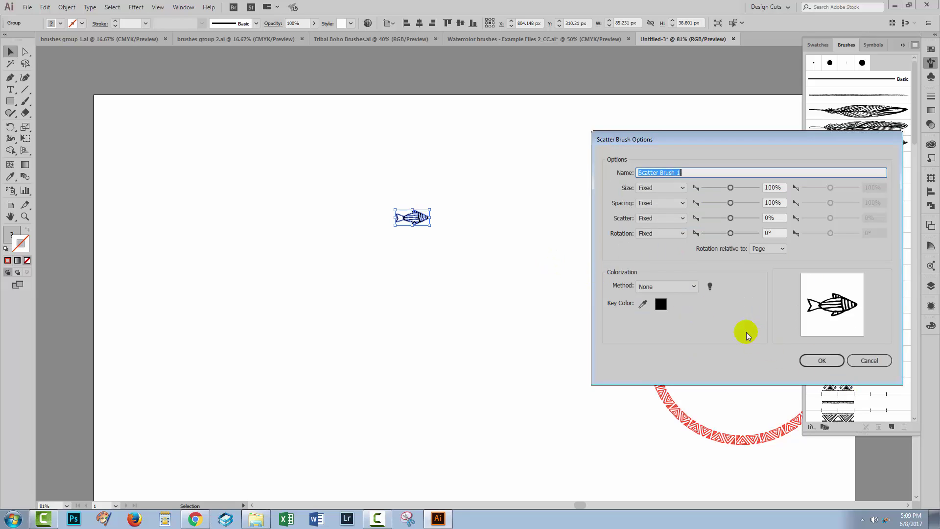
{"action": "left_click", "coordinate": [642, 287]}
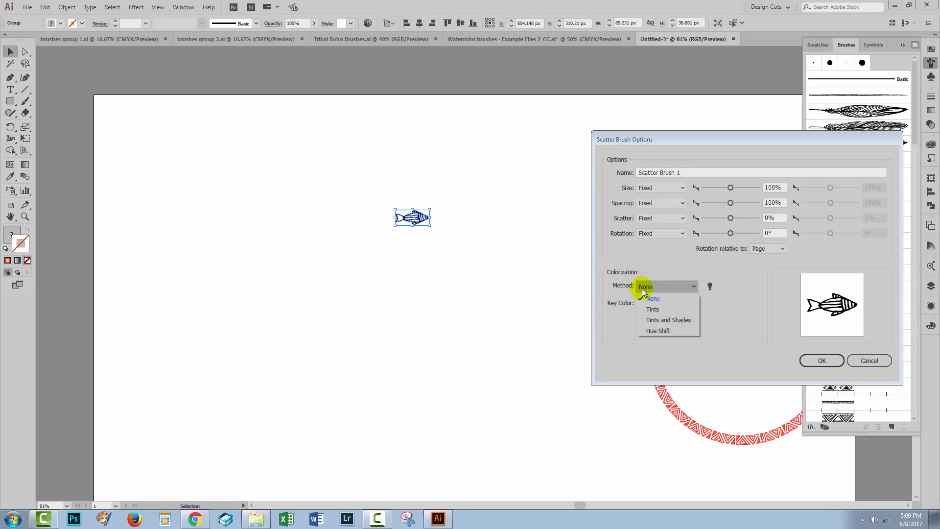
{"action": "left_click", "coordinate": [652, 309]}
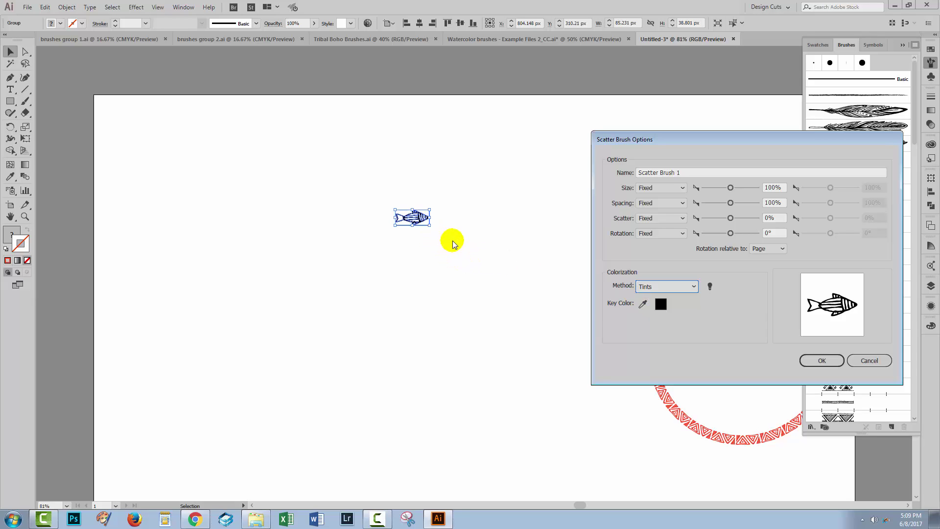
{"action": "left_click", "coordinate": [824, 367]}
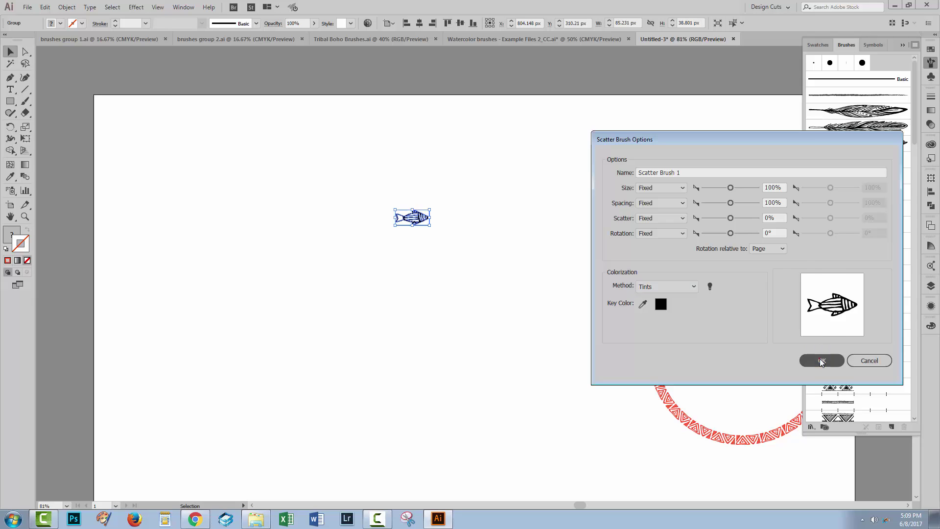
Delete the placed fish artwork and paint a long S-shaped curve rising across the artboard with the fish scatter brush.
{"action": "left_click_drag", "start_coordinate": [376, 189], "coordinate": [467, 267]}
{"action": "key", "text": "Delete"}
{"action": "scroll", "coordinate": [391, 269], "scroll_direction": "down", "scroll_amount": 2}
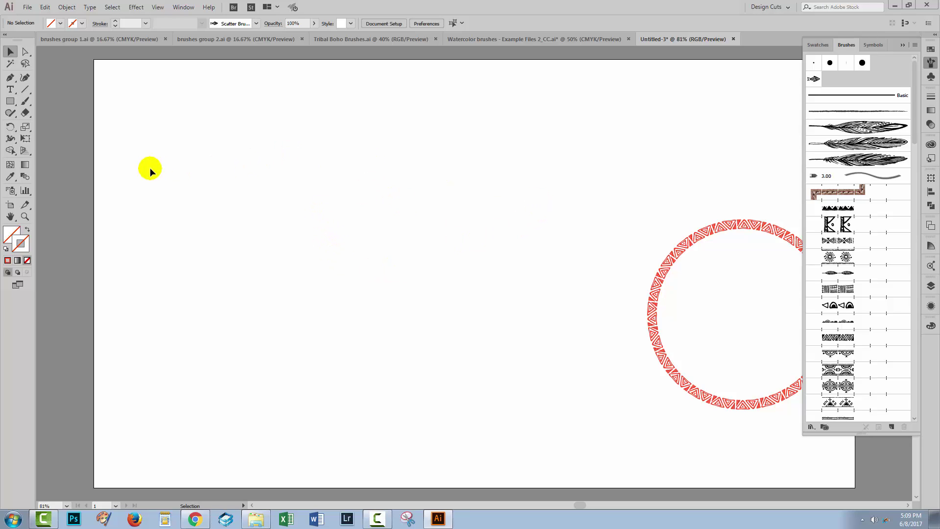
{"action": "left_click", "coordinate": [26, 102]}
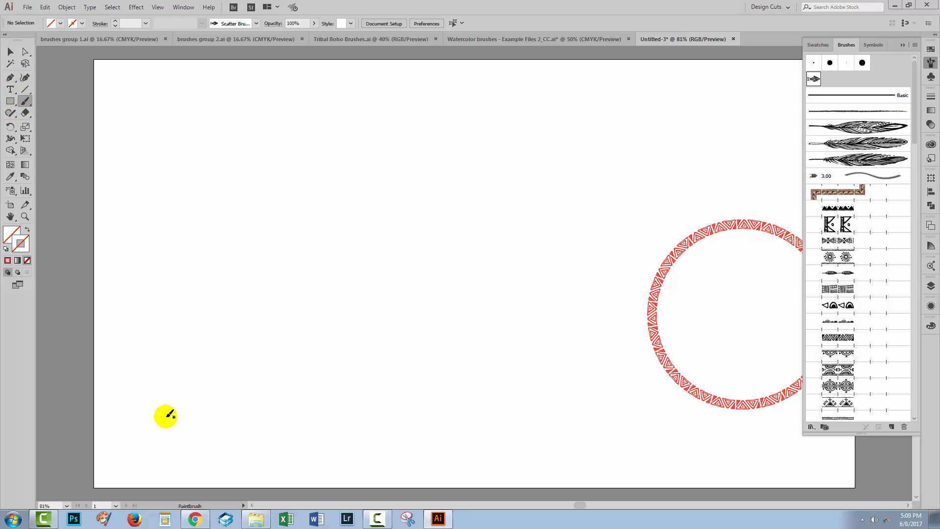
{"action": "mouse_move", "coordinate": [172, 390]}
{"action": "left_mouse_down"}
{"action": "mouse_move", "coordinate": [235, 322]}
{"action": "mouse_move", "coordinate": [357, 266]}
{"action": "mouse_move", "coordinate": [482, 252]}
{"action": "mouse_move", "coordinate": [525, 211]}
{"action": "mouse_move", "coordinate": [578, 108]}
{"action": "left_mouse_up"}
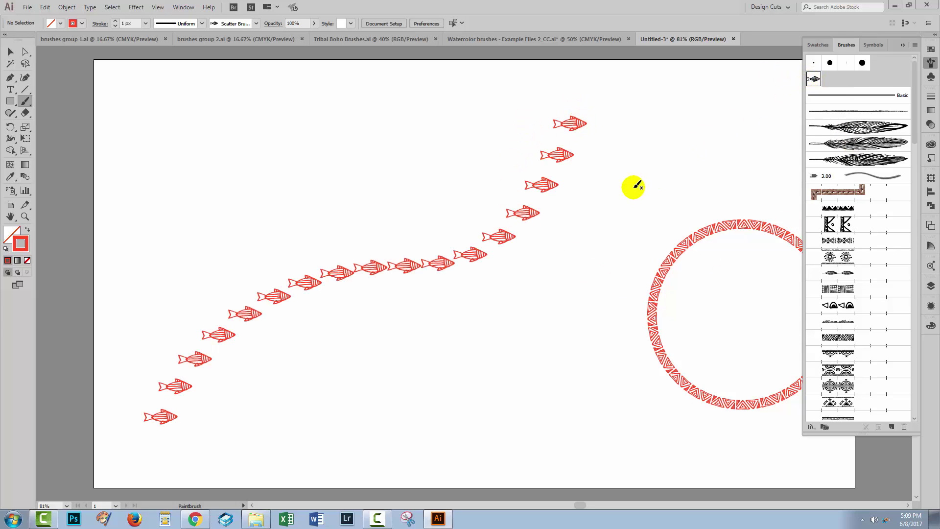
Try the third feather art brush on the painted curve and reapply the fish scatter brush.
{"action": "left_click", "coordinate": [11, 52]}
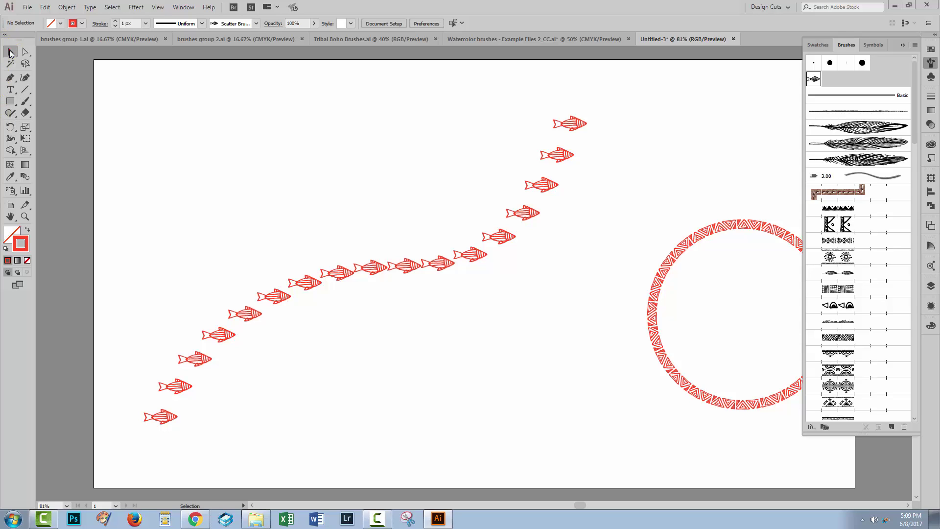
{"action": "left_click_drag", "start_coordinate": [296, 198], "coordinate": [592, 283]}
{"action": "left_click", "coordinate": [855, 160]}
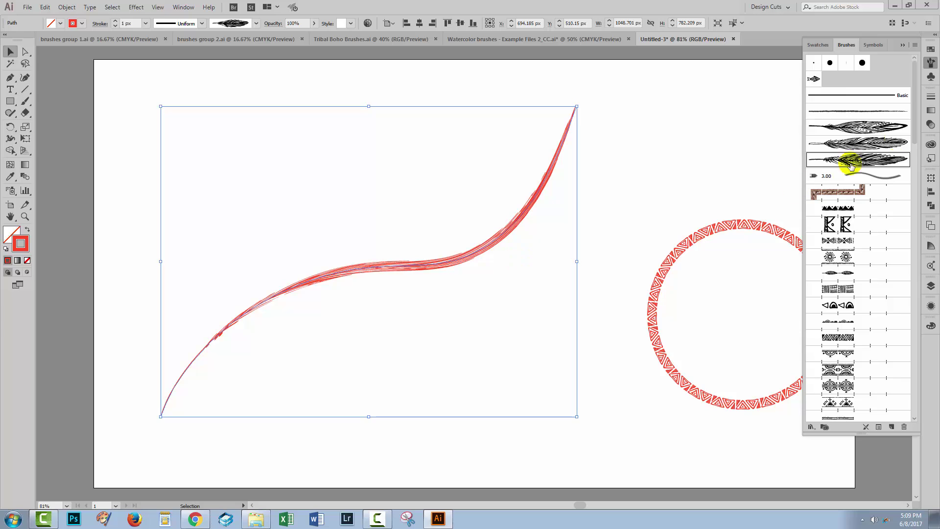
{"action": "left_click", "coordinate": [814, 79]}
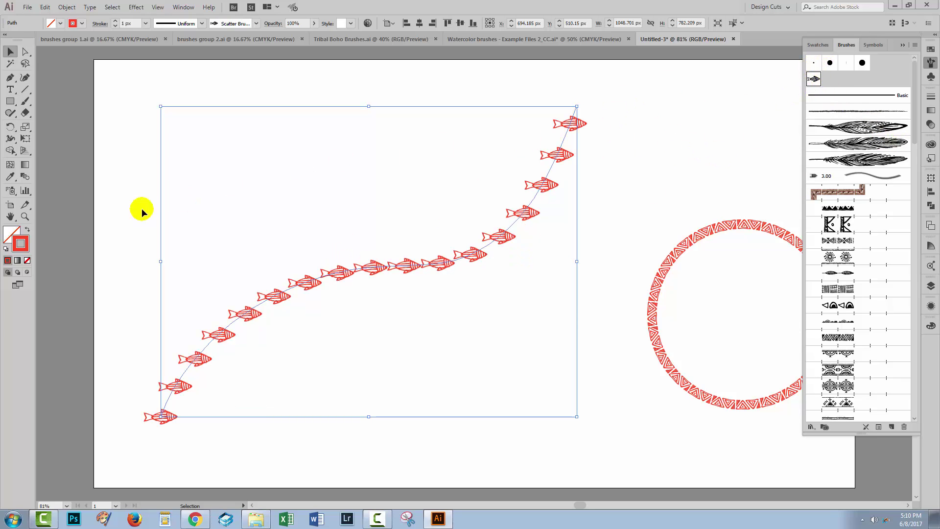
Recolor the fish curve's stroke to the orange d35b26.
{"action": "double_click", "coordinate": [22, 246]}
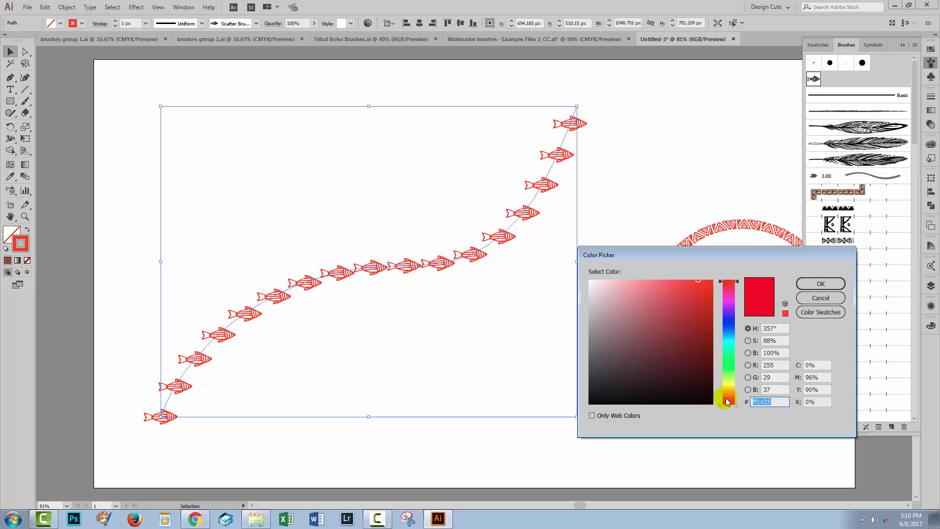
{"action": "left_click", "coordinate": [727, 402]}
{"action": "left_click_drag", "start_coordinate": [705, 316], "coordinate": [691, 301]}
{"action": "left_click", "coordinate": [812, 284]}
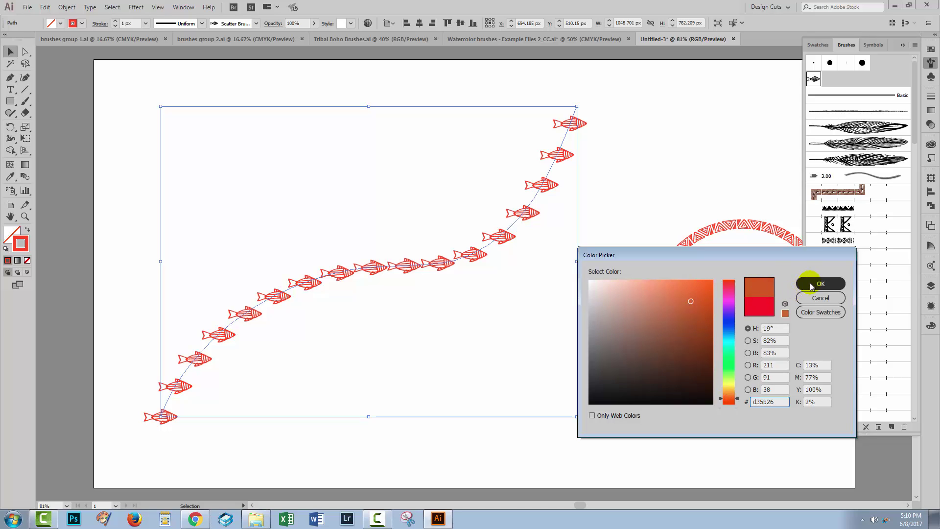
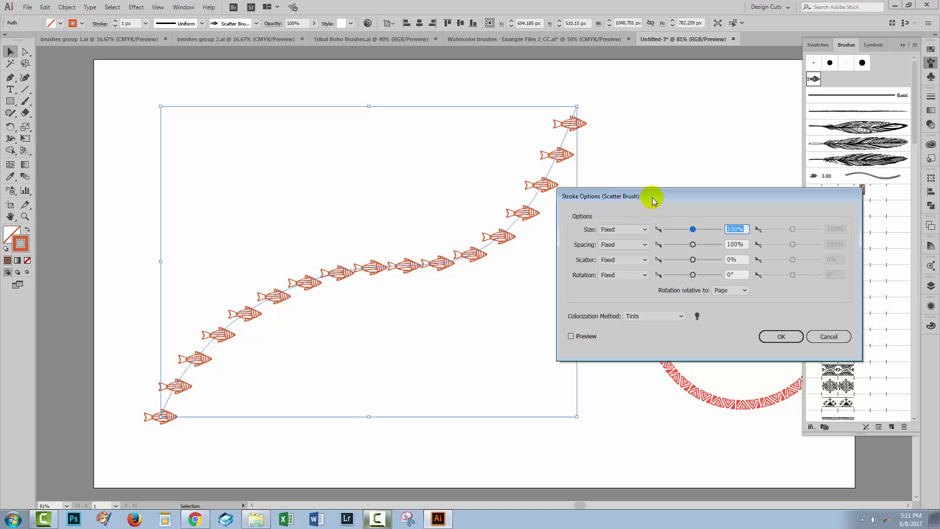
Turn on the preview of the fish curve's stroke options and set Size to Random, from 80% to 150%.
{"action": "mouse_move", "coordinate": [655, 196]}
{"action": "left_mouse_down"}
{"action": "mouse_move", "coordinate": [667, 167]}
{"action": "mouse_move", "coordinate": [678, 179]}
{"action": "left_mouse_up"}
{"action": "left_click", "coordinate": [592, 322]}
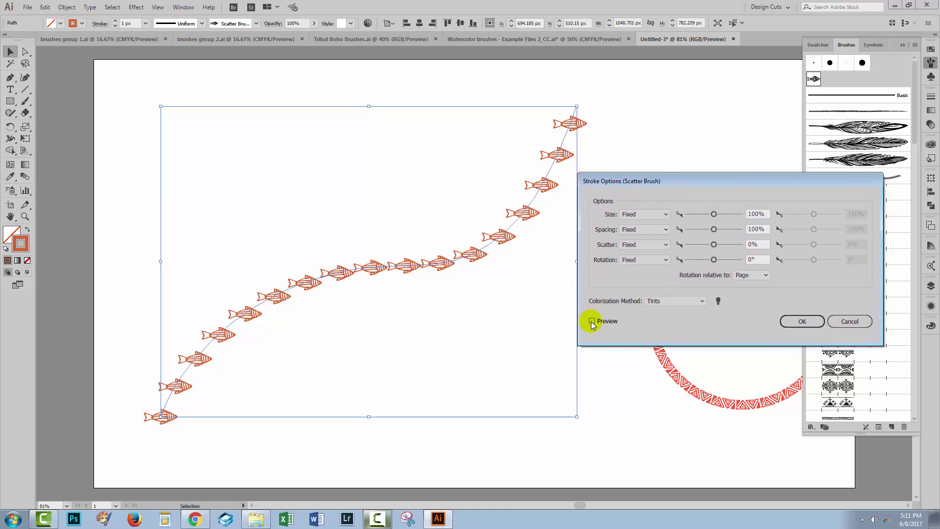
{"action": "left_click", "coordinate": [633, 213]}
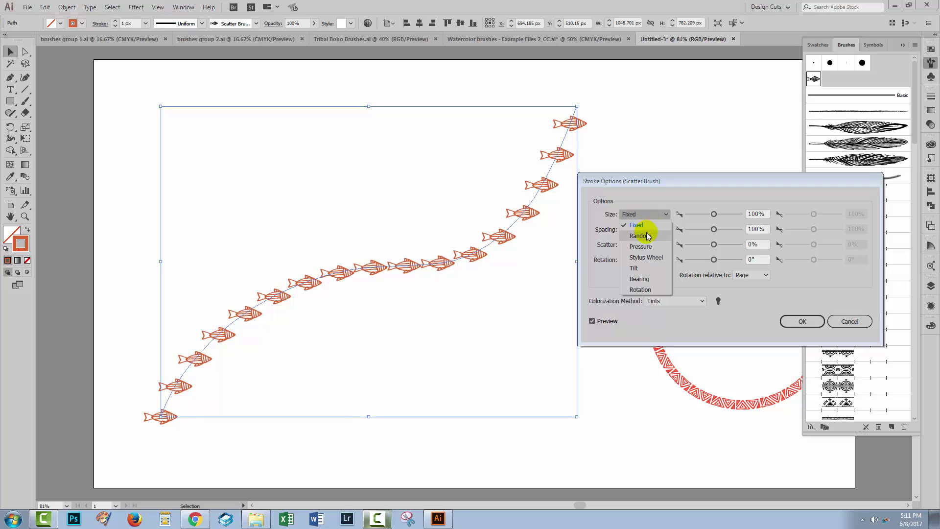
{"action": "left_click", "coordinate": [647, 231]}
{"action": "left_click", "coordinate": [665, 215]}
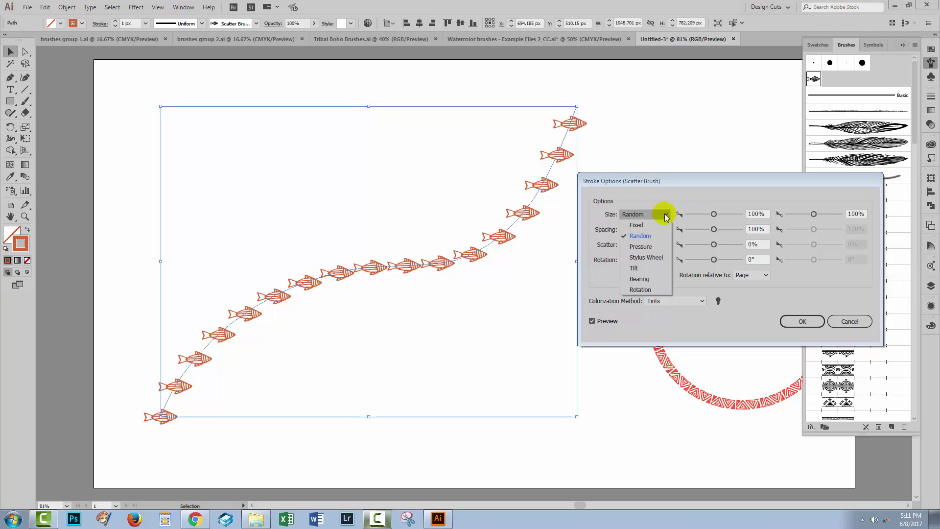
{"action": "left_click", "coordinate": [640, 239]}
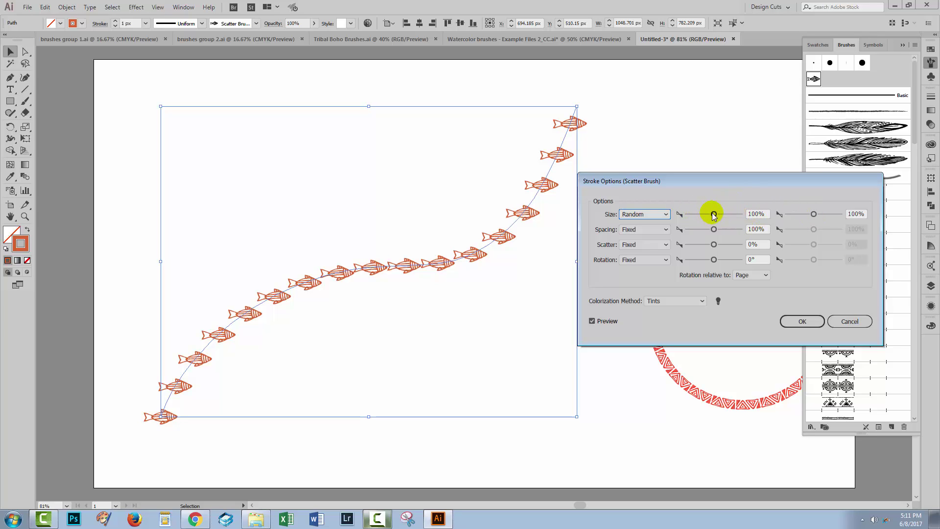
{"action": "left_click_drag", "start_coordinate": [714, 216], "coordinate": [708, 214]}
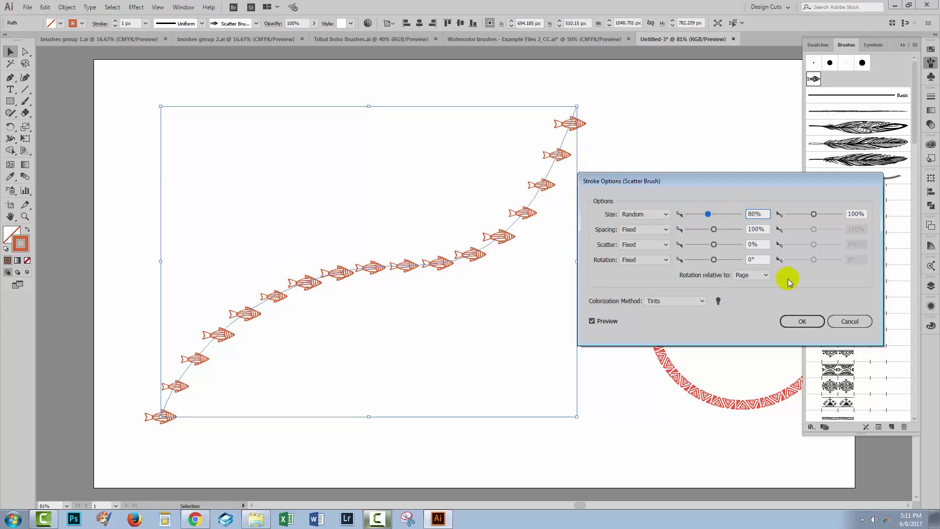
{"action": "left_click_drag", "start_coordinate": [815, 213], "coordinate": [816, 213]}
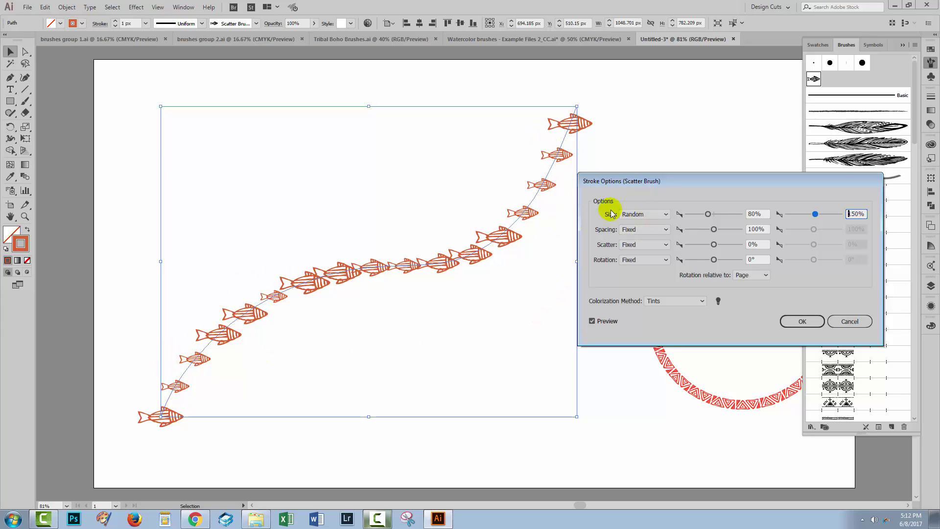
Set the scatter brush stroke's Spacing to Random, ranging from 92% to 183%.
{"action": "left_click", "coordinate": [665, 230]}
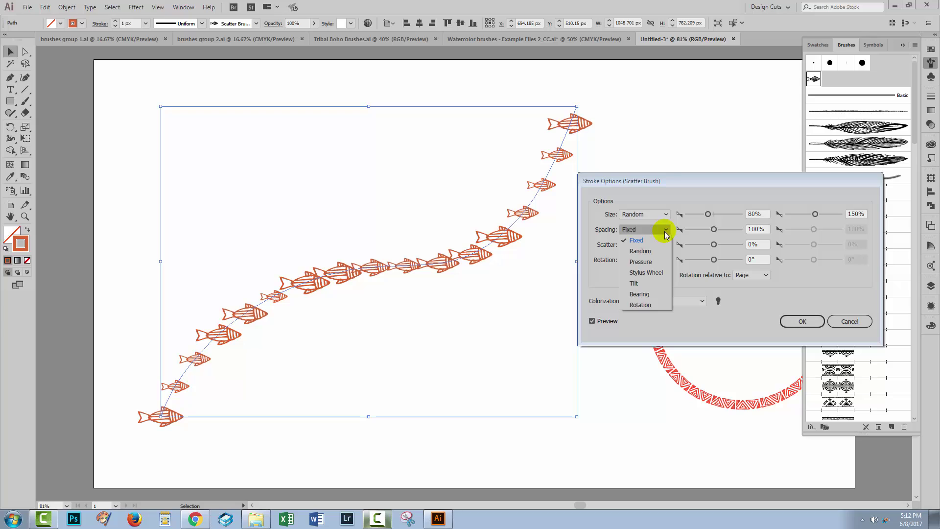
{"action": "left_click", "coordinate": [645, 251]}
{"action": "left_click_drag", "start_coordinate": [714, 230], "coordinate": [715, 228]}
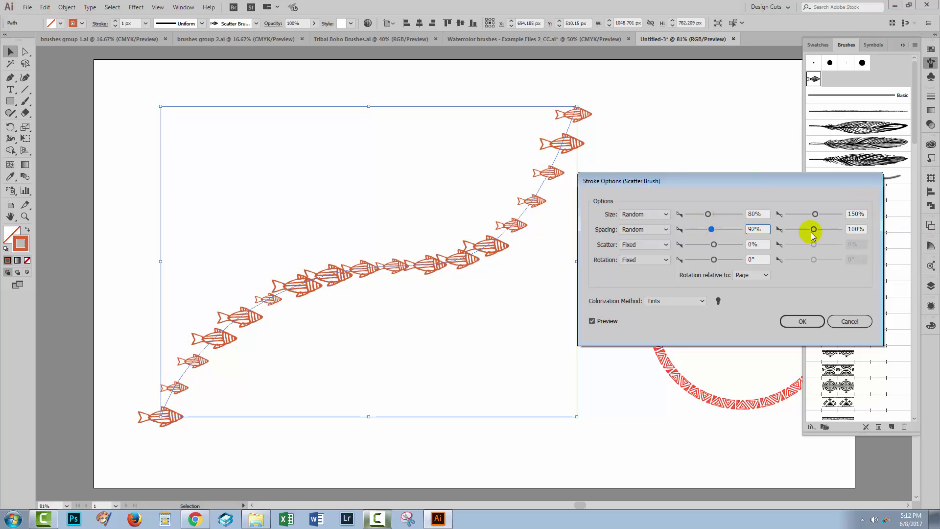
{"action": "left_click_drag", "start_coordinate": [815, 231], "coordinate": [817, 234]}
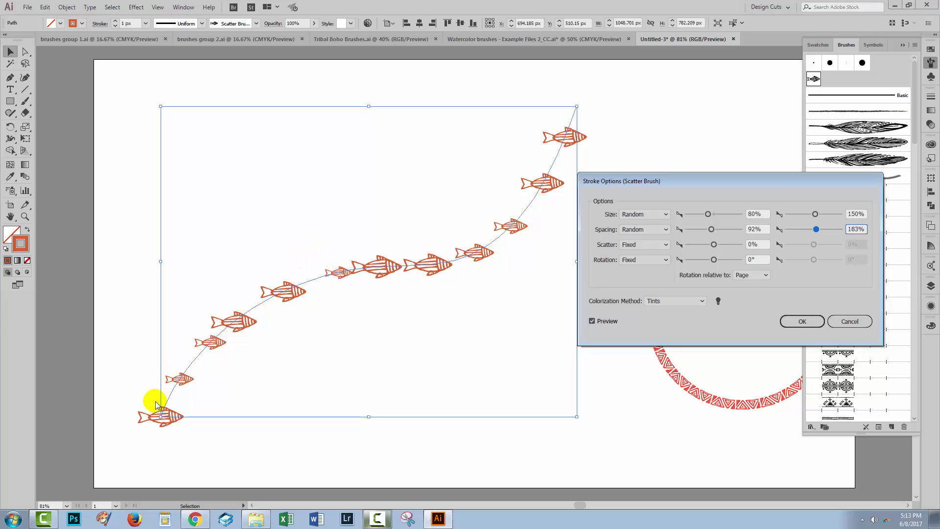
Set the fish stroke's Scatter to Random, ranging from -241% to 389%.
{"action": "left_click", "coordinate": [665, 245]}
{"action": "left_click", "coordinate": [654, 267]}
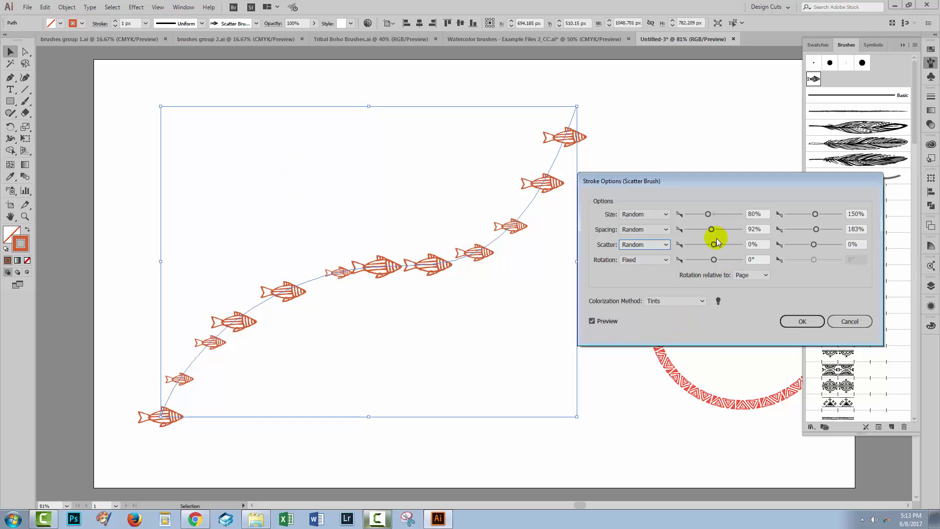
{"action": "left_click_drag", "start_coordinate": [714, 245], "coordinate": [708, 245]}
{"action": "left_click", "coordinate": [779, 253]}
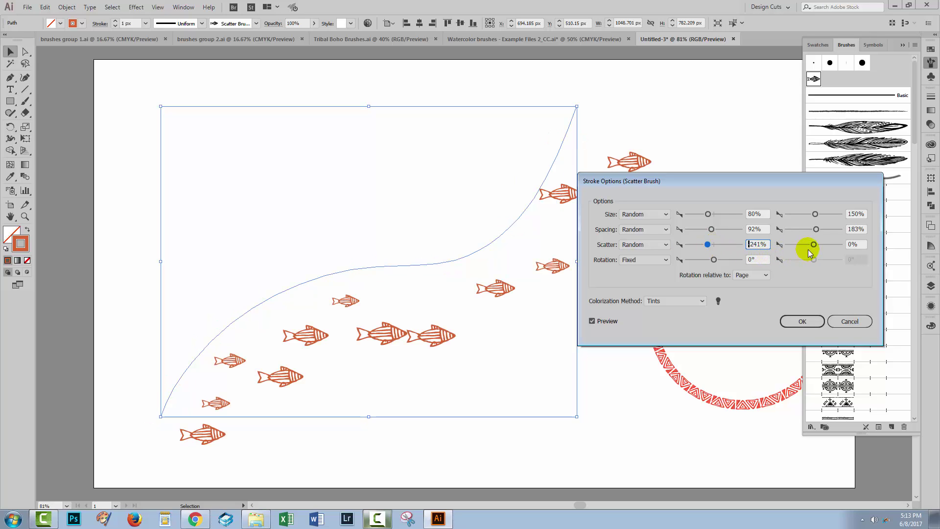
{"action": "left_click_drag", "start_coordinate": [814, 245], "coordinate": [825, 244]}
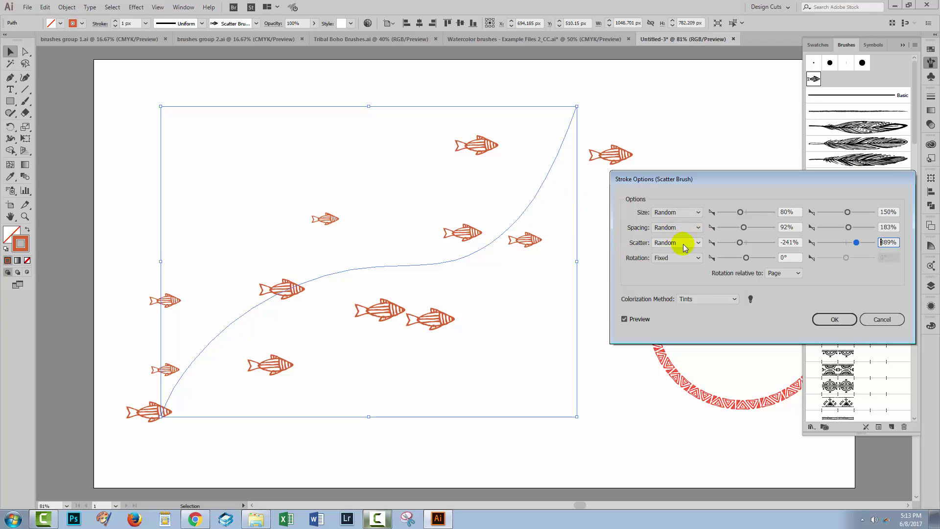
Set the fish stroke's Rotation to Random, ranging from -180° to 180°.
{"action": "key", "text": "Tab"}
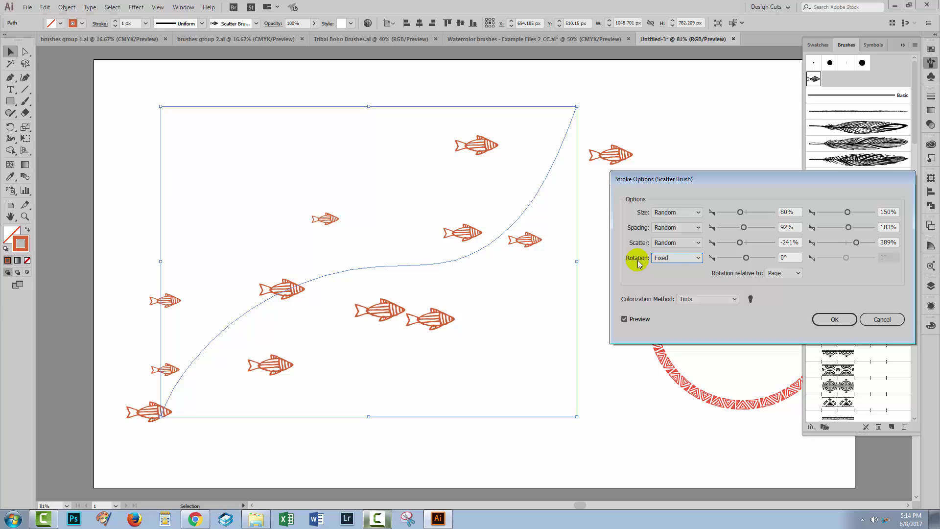
{"action": "left_click", "coordinate": [697, 262]}
{"action": "left_click", "coordinate": [685, 282]}
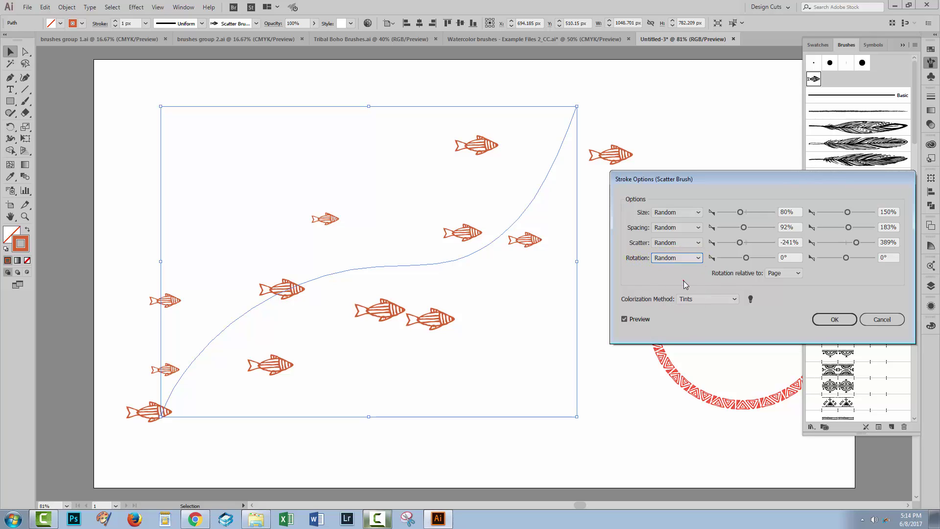
{"action": "left_click_drag", "start_coordinate": [745, 258], "coordinate": [717, 258]}
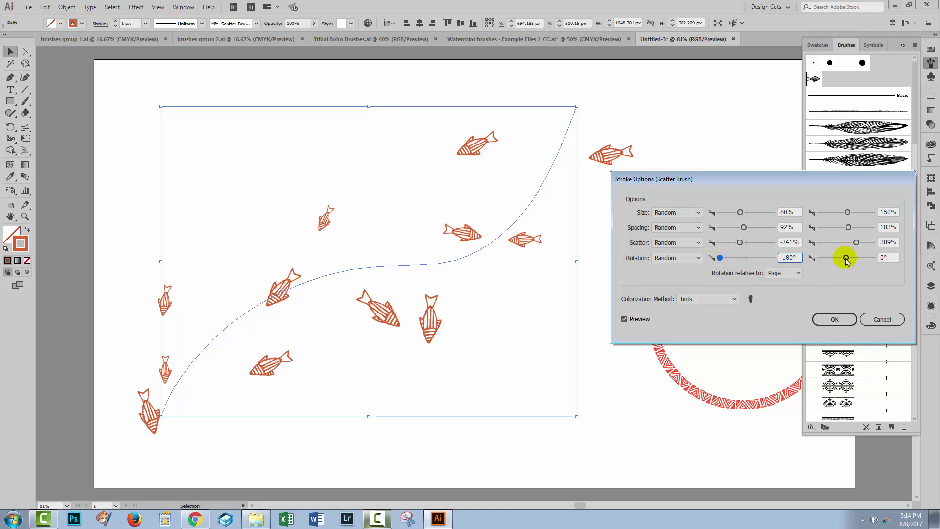
{"action": "left_click_drag", "start_coordinate": [848, 258], "coordinate": [879, 263]}
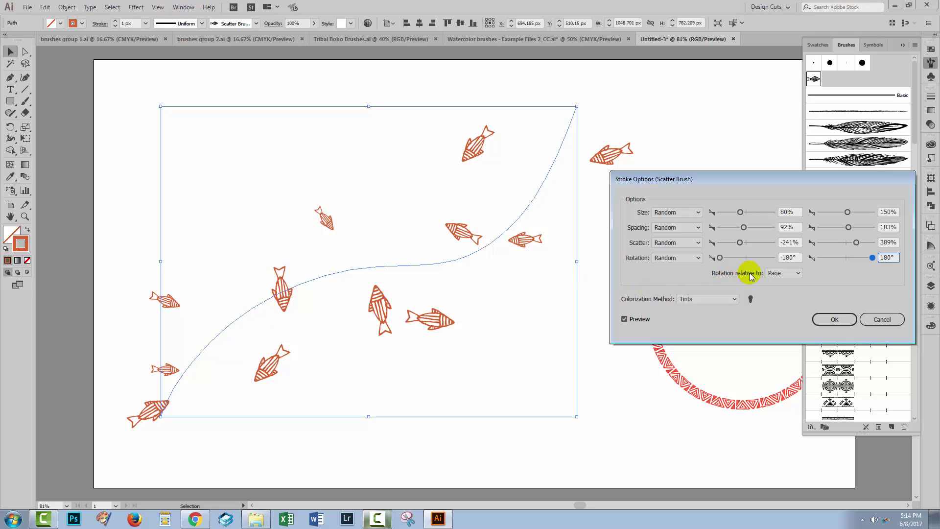
Make the rotation relative to Path and apply the scatter brush stroke options.
{"action": "left_click", "coordinate": [798, 274]}
{"action": "left_click", "coordinate": [786, 294]}
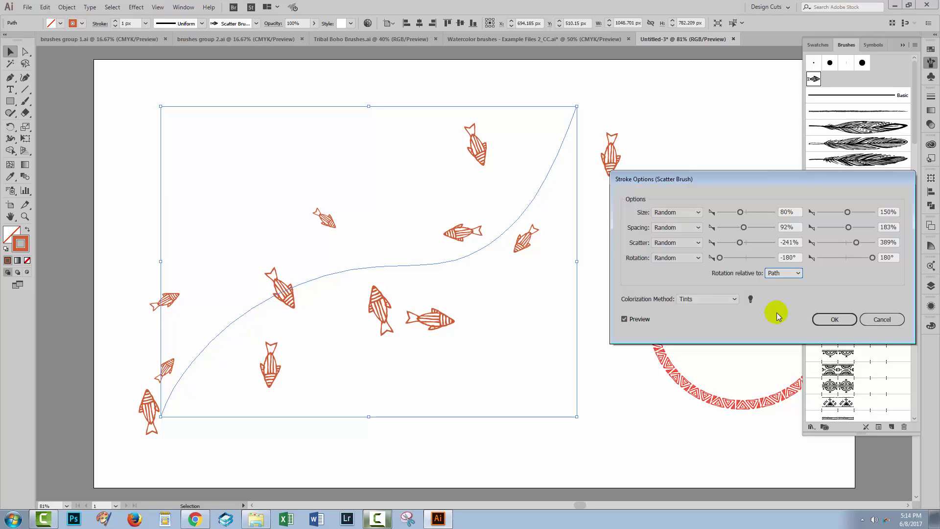
{"action": "left_click", "coordinate": [835, 320]}
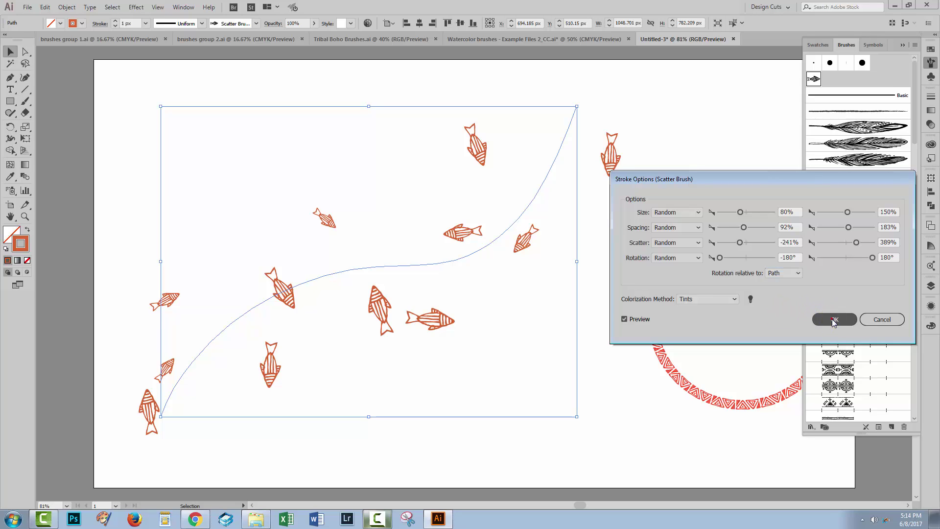
Deselect the scattered fish stroke, reselect it to examine its underlying path, and deselect it again.
{"action": "left_click", "coordinate": [581, 372]}
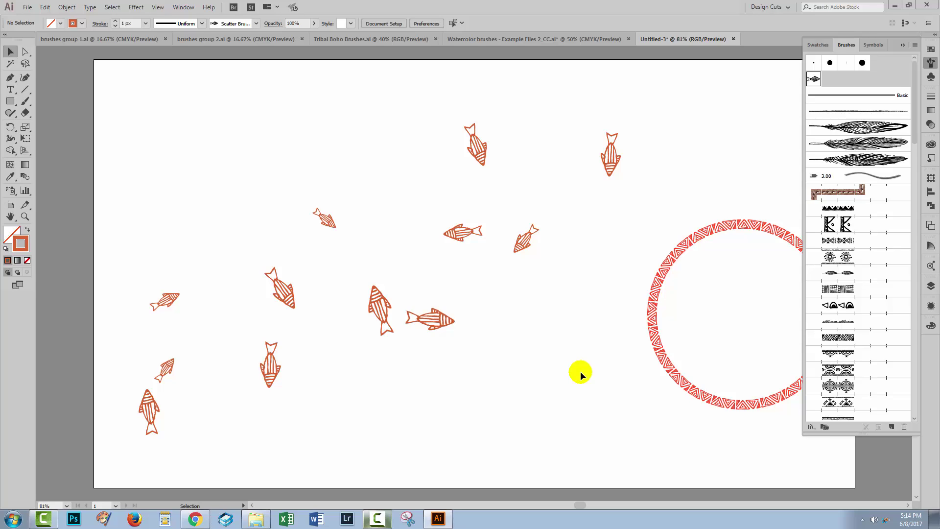
{"action": "left_click_drag", "start_coordinate": [175, 143], "coordinate": [538, 418]}
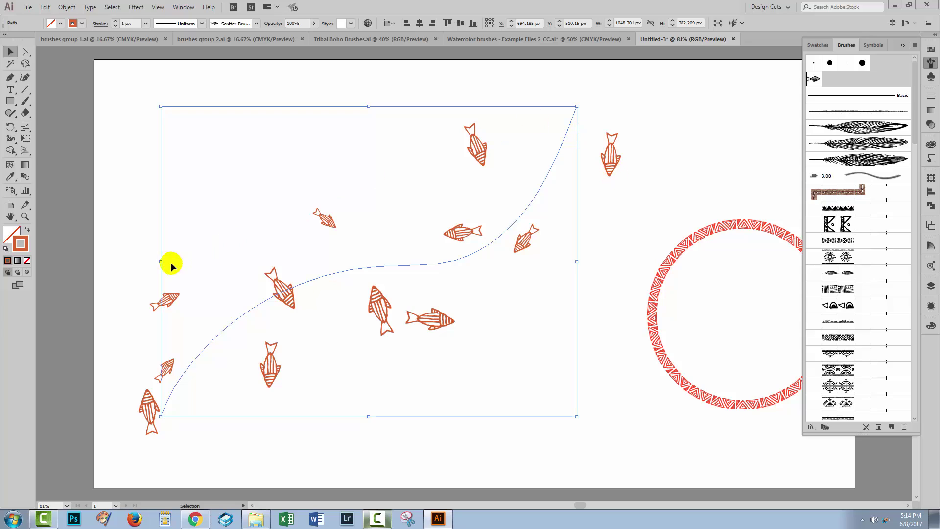
{"action": "left_click", "coordinate": [603, 383]}
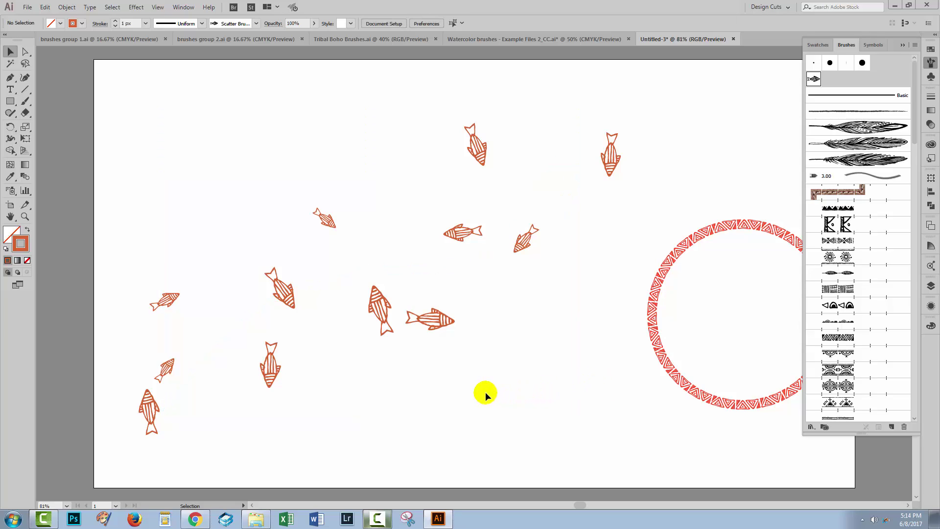